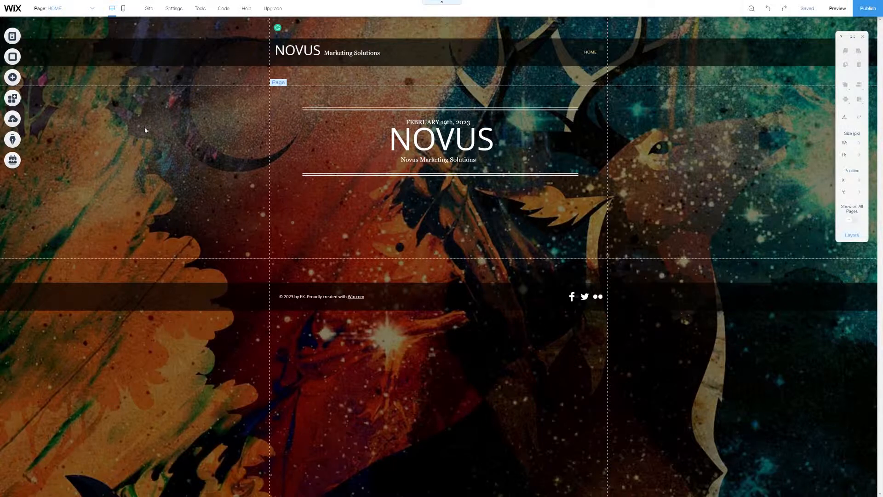
Add the Wix Blog to the site and start using its new pages
{"action": "left_click", "coordinate": [13, 77]}
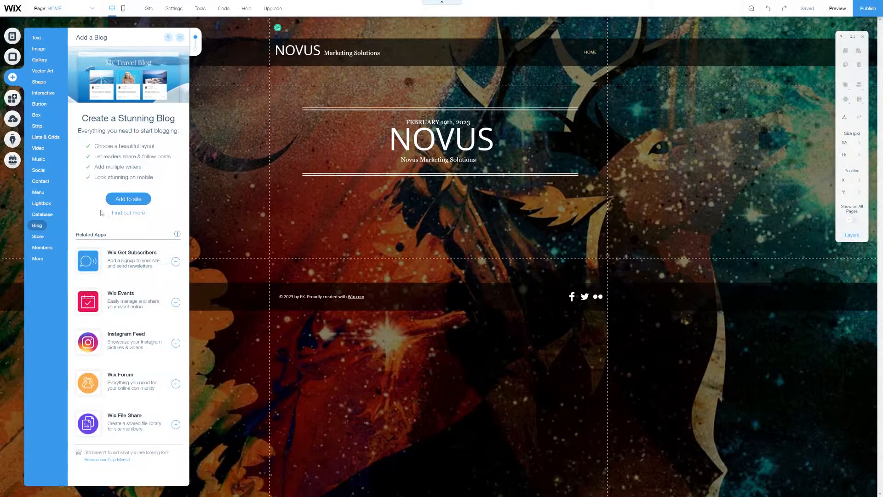
{"action": "left_click", "coordinate": [128, 199]}
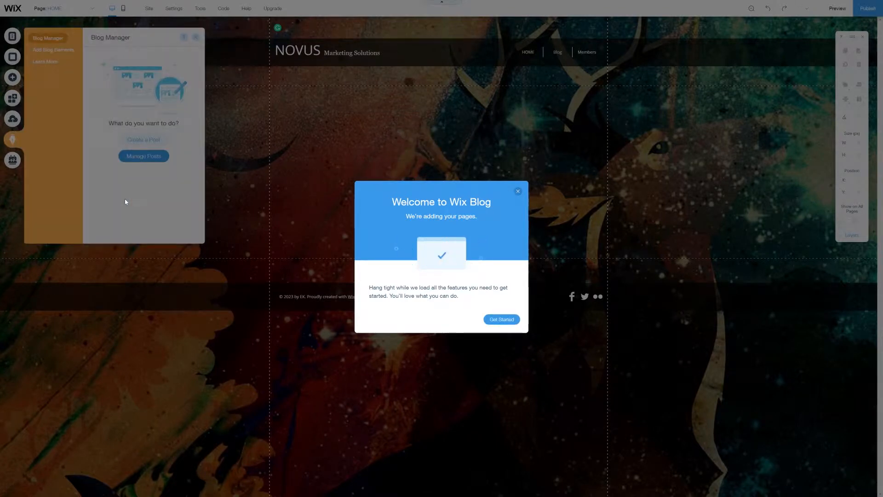
{"action": "left_click", "coordinate": [501, 321]}
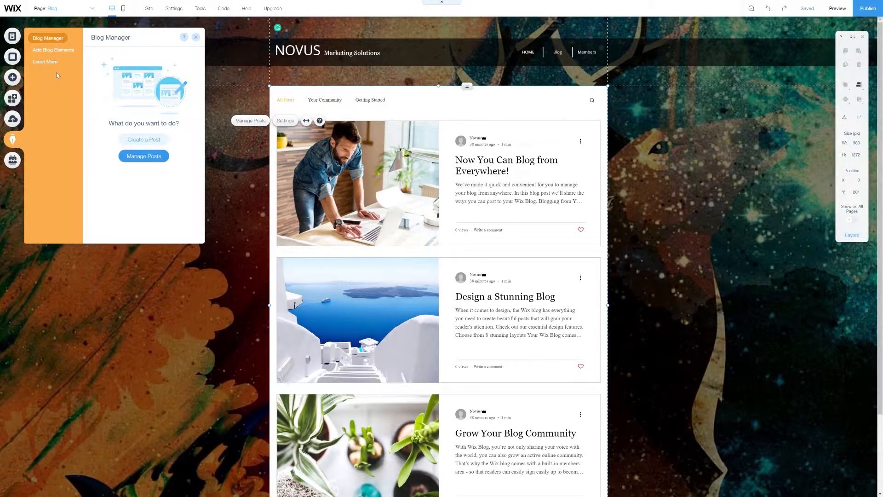
Review the SEO (Google) settings of the Blog page
{"action": "left_click", "coordinate": [14, 36]}
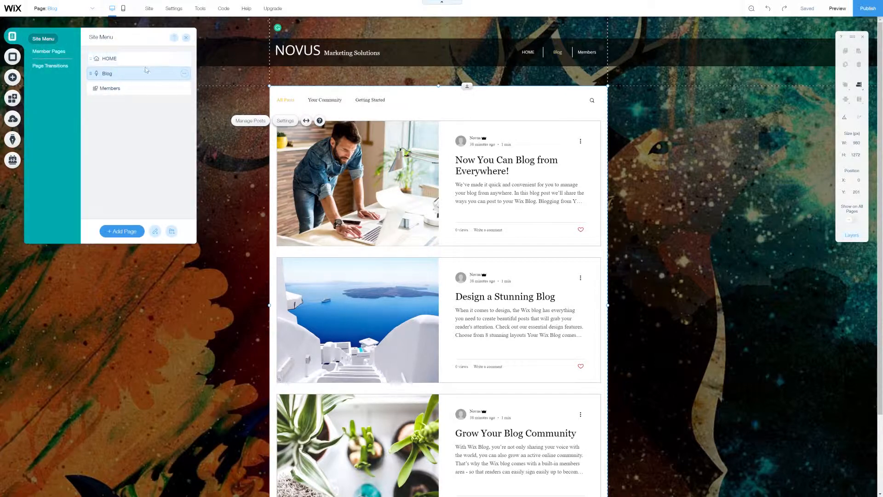
{"action": "left_click", "coordinate": [184, 74]}
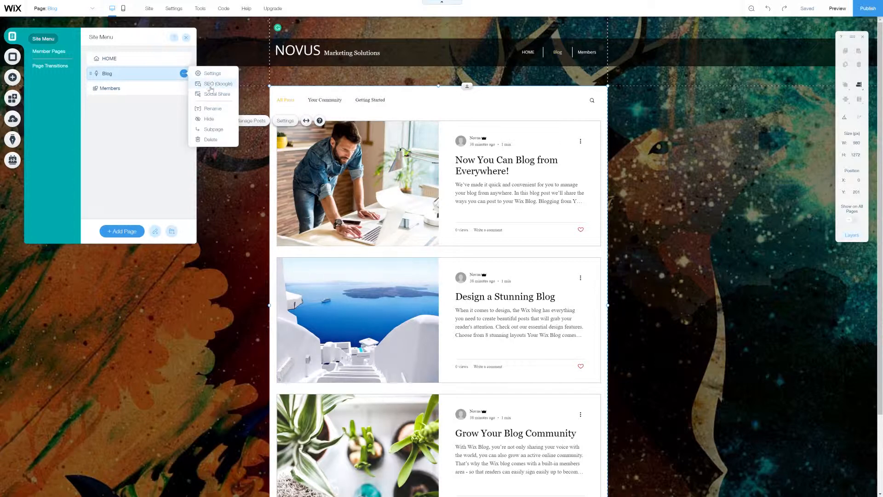
{"action": "left_click", "coordinate": [212, 83]}
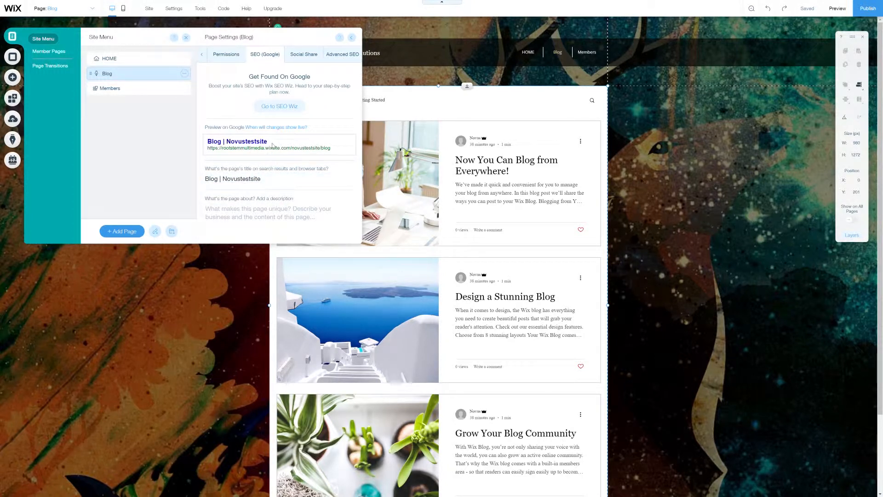
Look through the Members page and the Notifications, Settings and My Account member pages, and return to the Blog page
{"action": "left_click", "coordinate": [150, 94]}
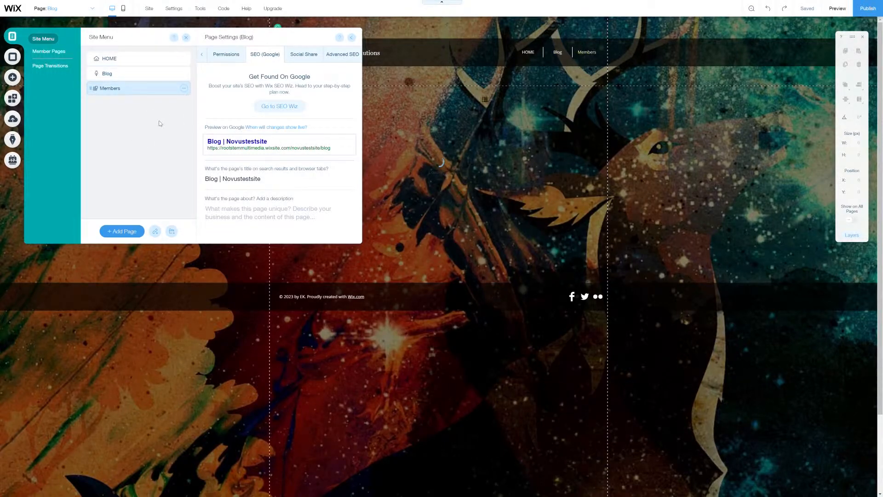
{"action": "left_click", "coordinate": [352, 38]}
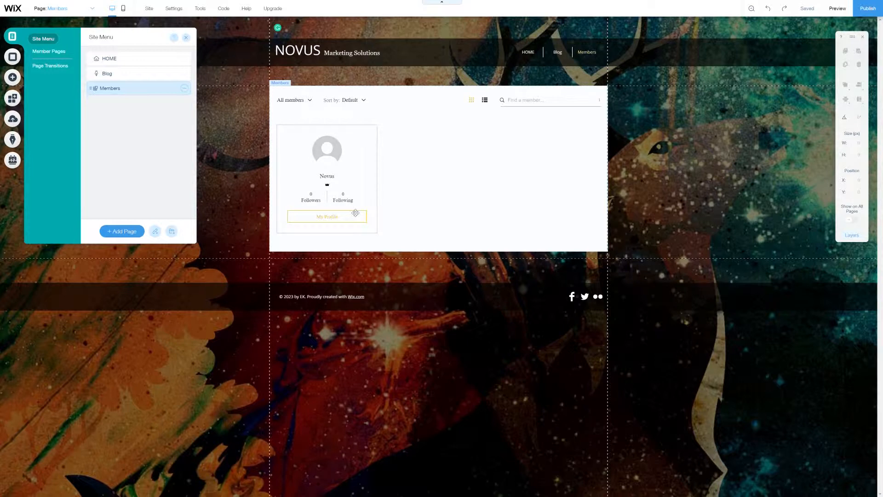
{"action": "left_click", "coordinate": [47, 54]}
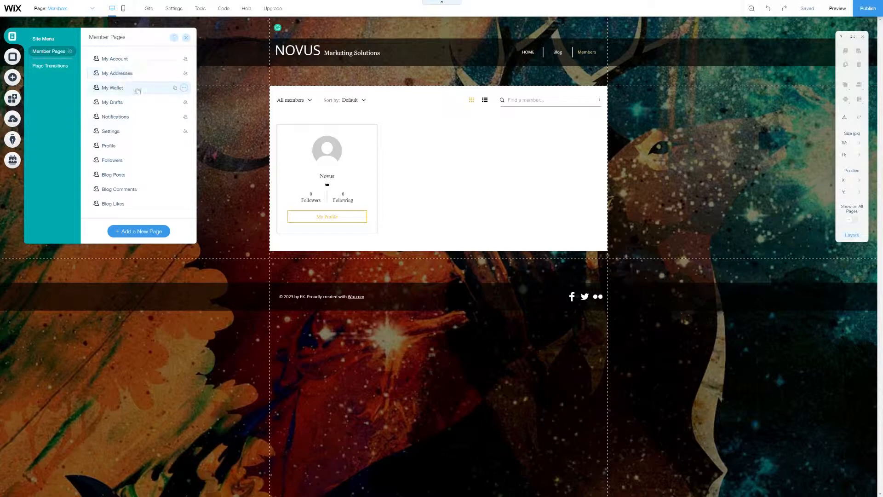
{"action": "left_click", "coordinate": [137, 118]}
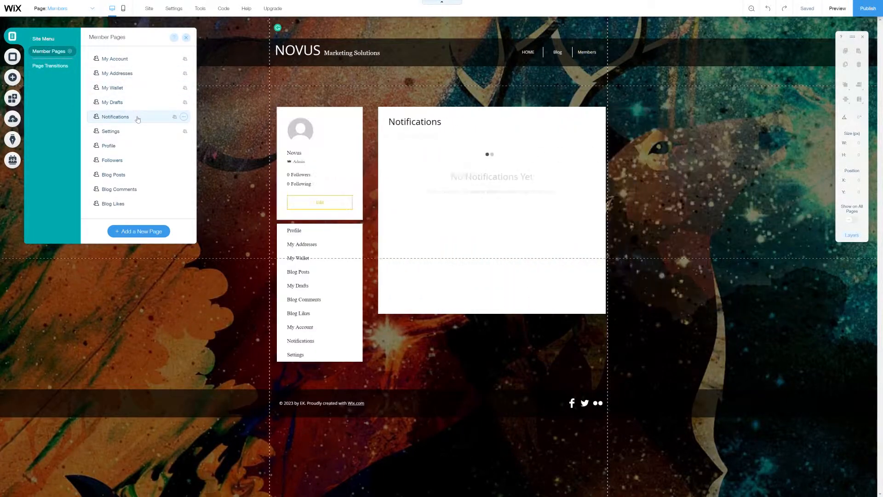
{"action": "left_click", "coordinate": [144, 133]}
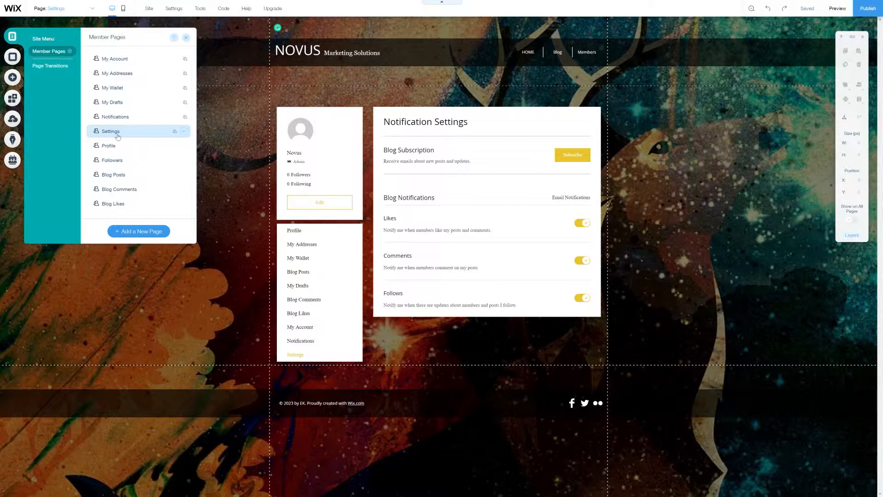
{"action": "left_click", "coordinate": [146, 62]}
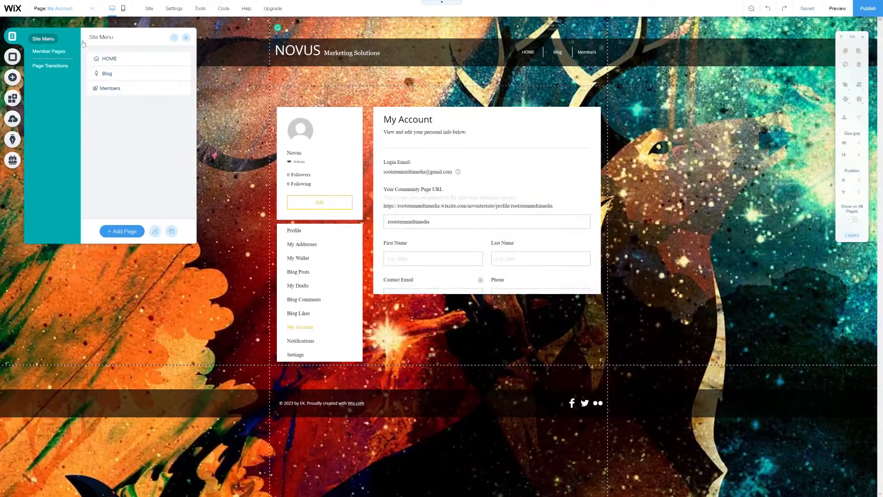
{"action": "left_click", "coordinate": [129, 76]}
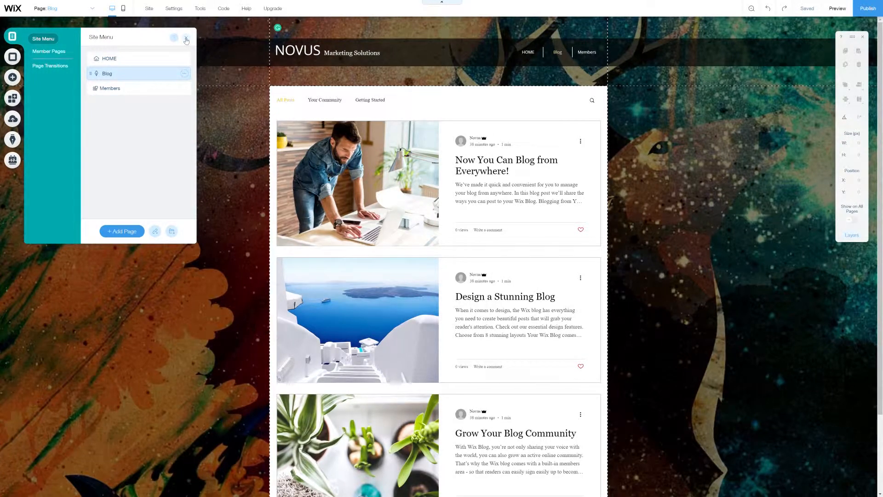
{"action": "left_click", "coordinate": [186, 39]}
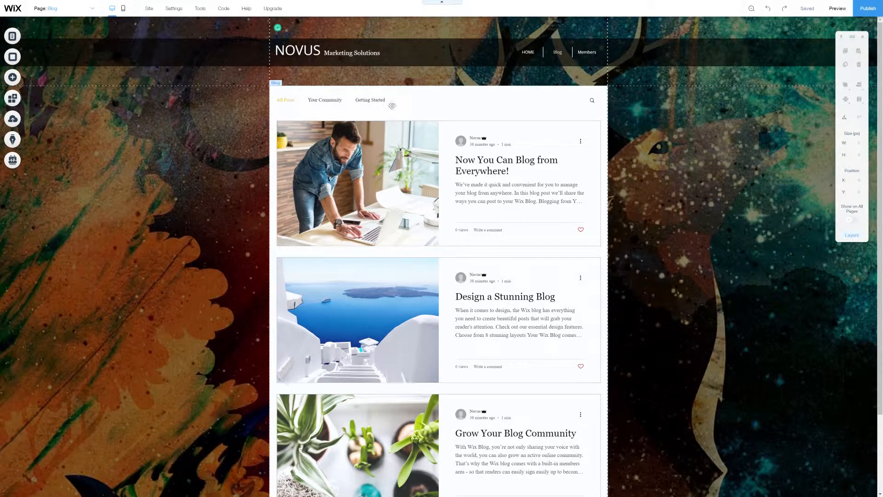
Try the Tiled and Magazine layouts on the blog's all-posts feed, settling on Tiled
{"action": "left_click", "coordinate": [440, 116]}
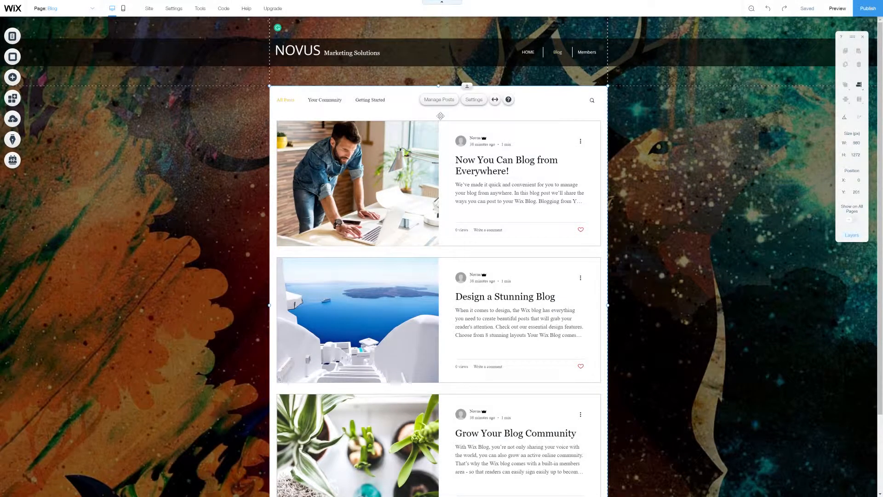
{"action": "left_click", "coordinate": [471, 105]}
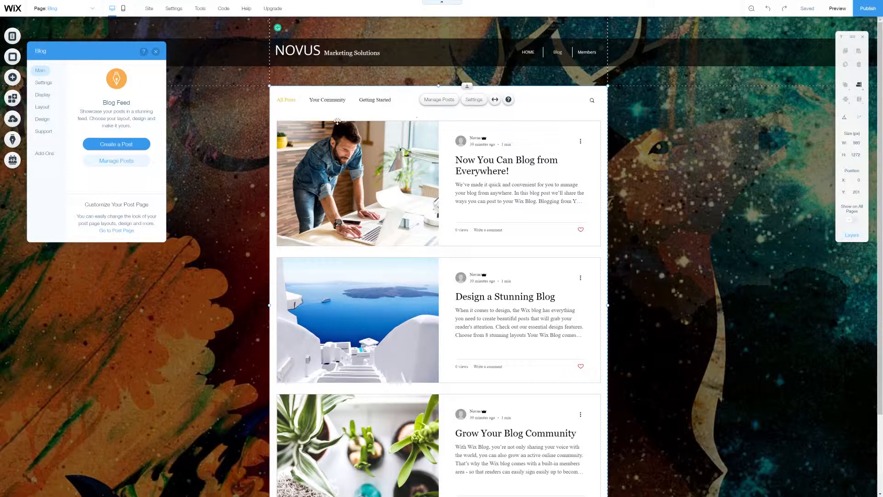
{"action": "left_click", "coordinate": [48, 120]}
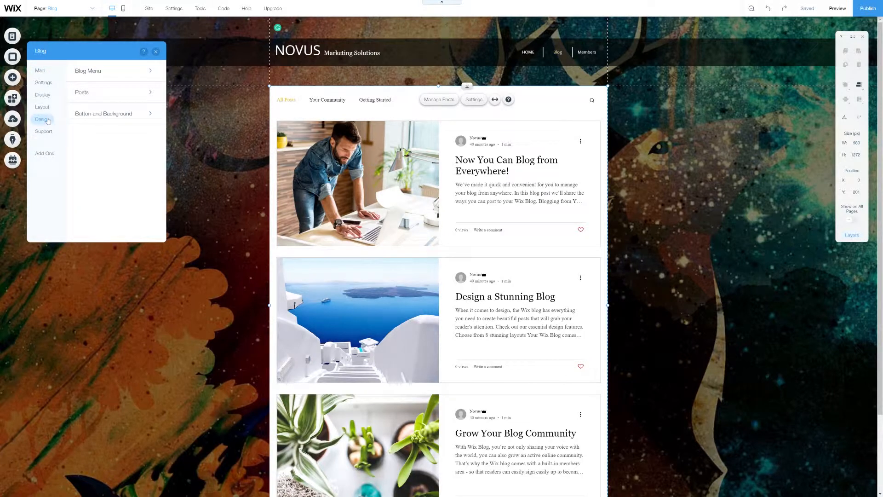
{"action": "left_click", "coordinate": [49, 109]}
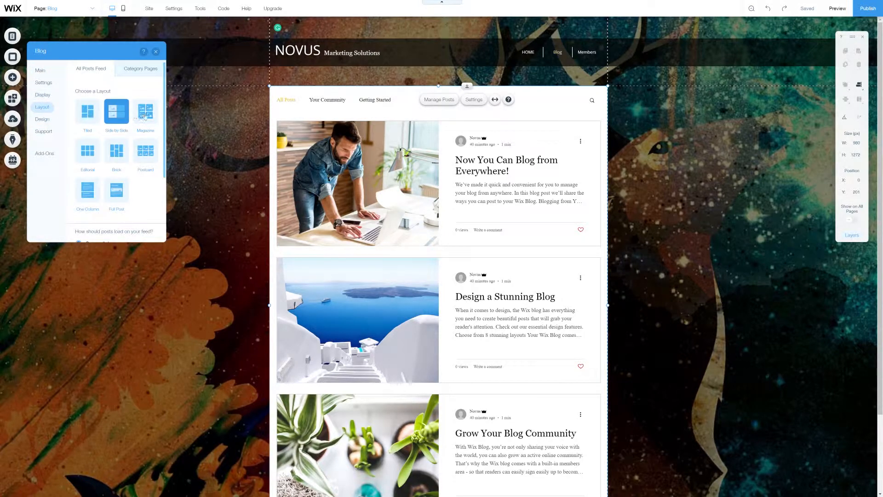
{"action": "left_click", "coordinate": [86, 118]}
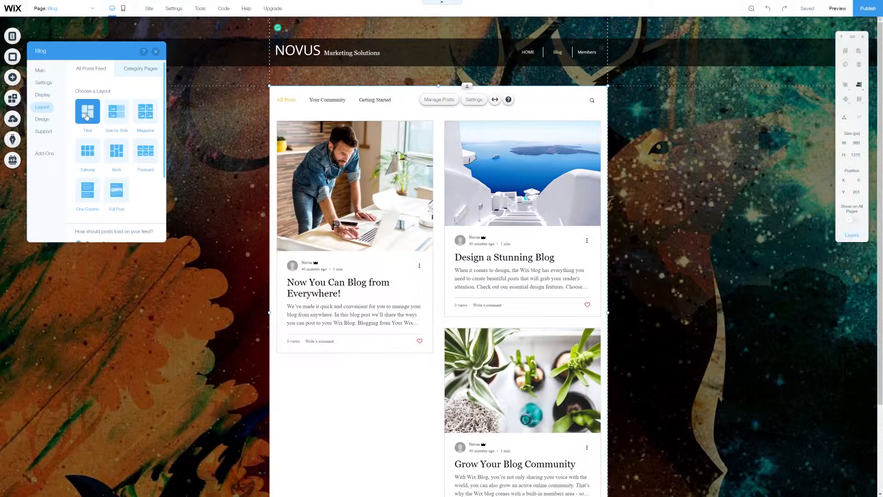
{"action": "left_click", "coordinate": [146, 111]}
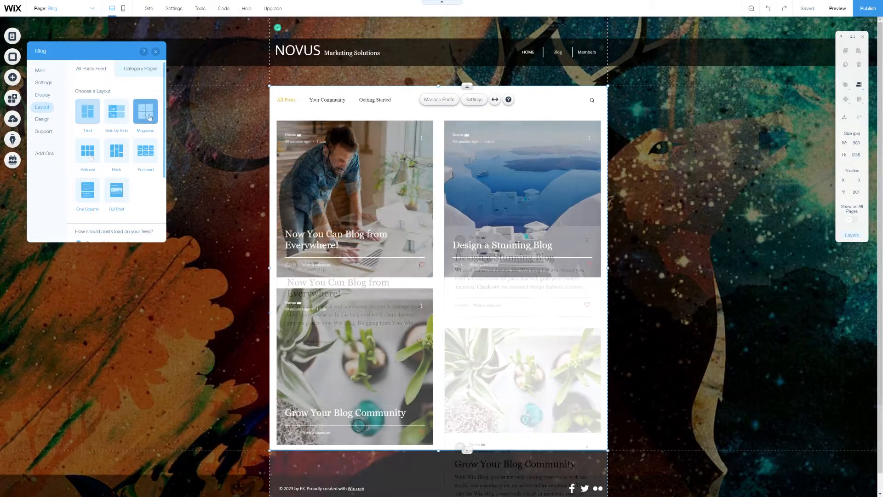
{"action": "left_click", "coordinate": [88, 112]}
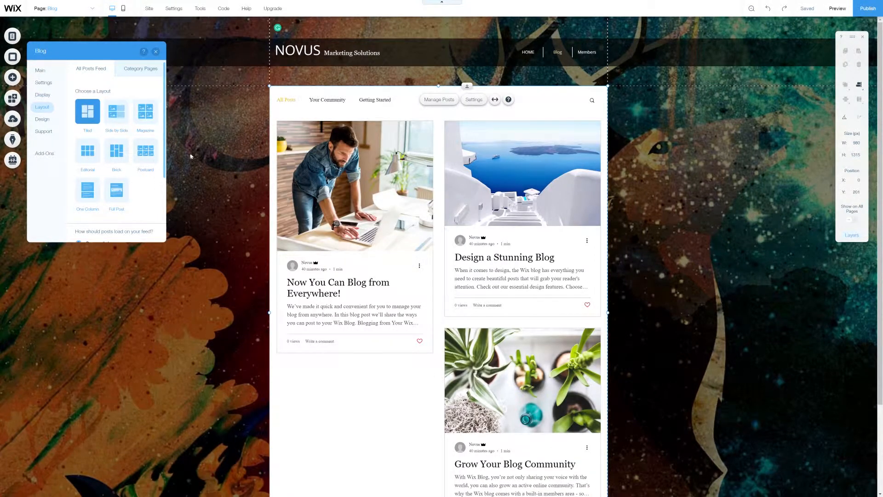
Stretch the blog feed to full width
{"action": "left_click", "coordinate": [495, 99]}
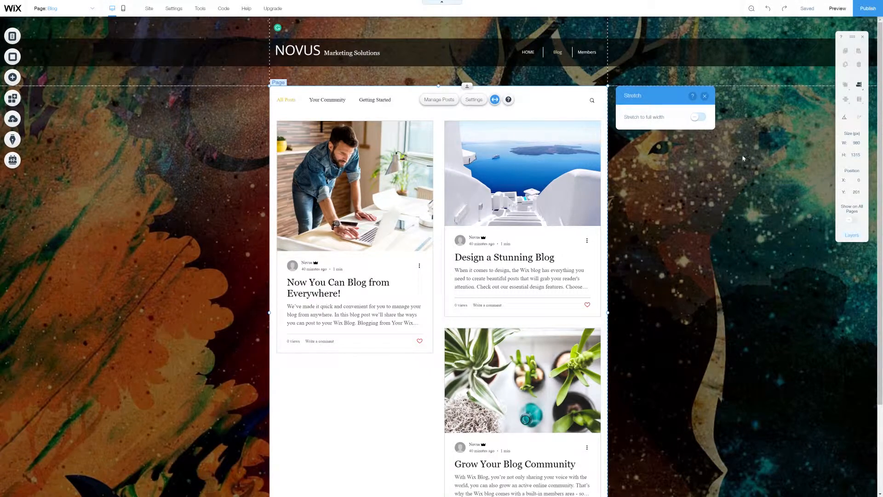
{"action": "left_click", "coordinate": [701, 118]}
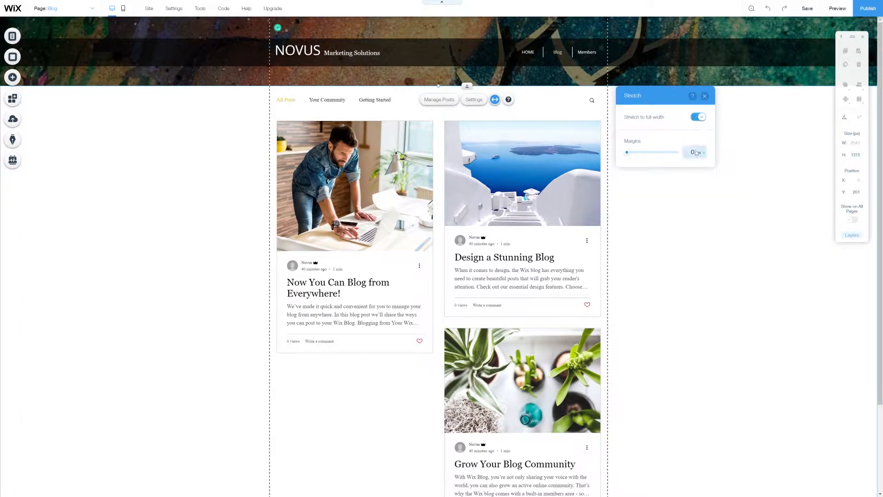
{"action": "left_click", "coordinate": [705, 97]}
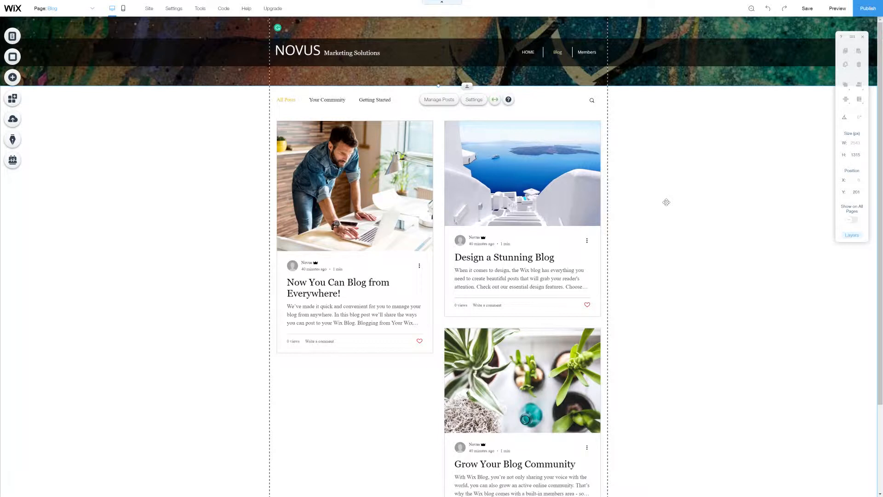
Try the Magazine layout on the stretched blog feed and switch it to Side by Side
{"action": "left_click", "coordinate": [474, 100]}
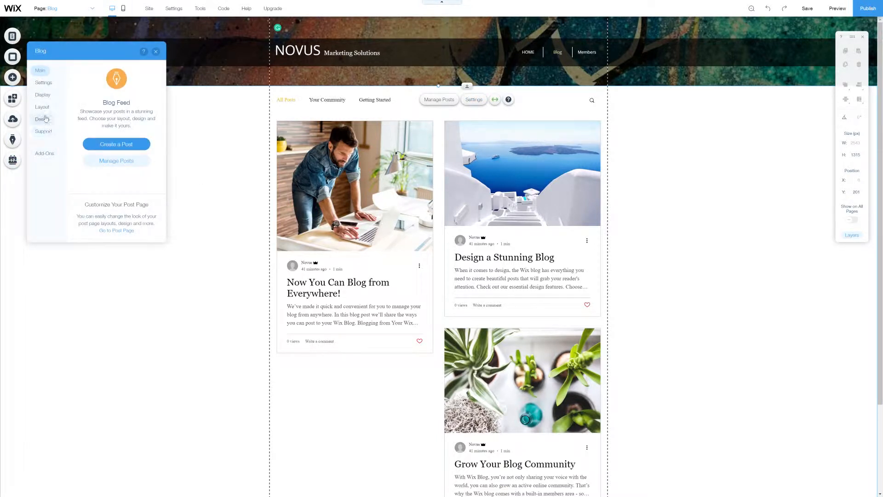
{"action": "left_click", "coordinate": [41, 107]}
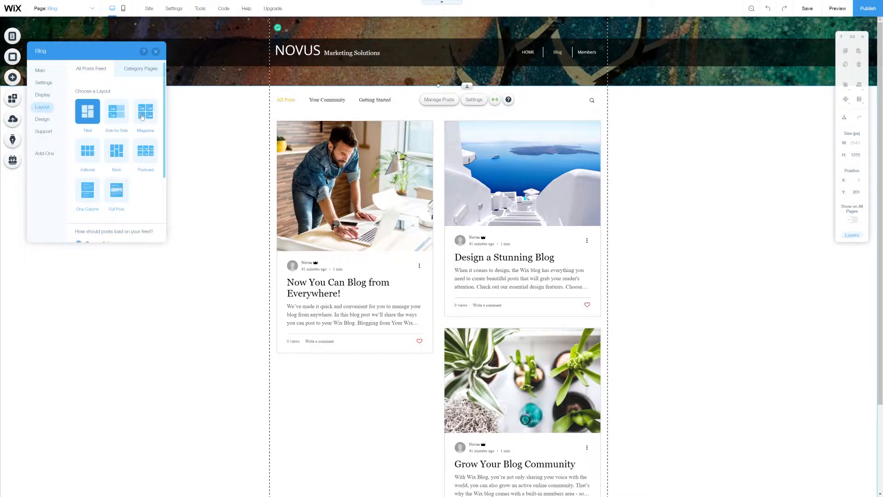
{"action": "left_click", "coordinate": [142, 117]}
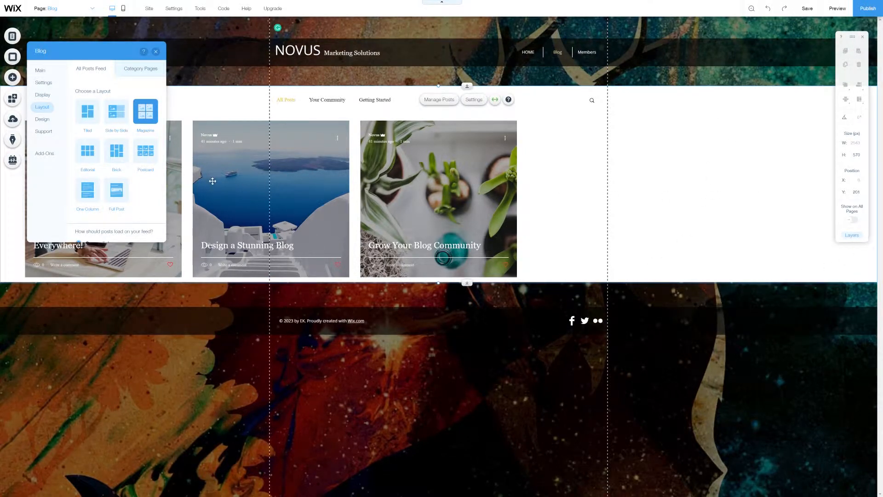
{"action": "left_click", "coordinate": [94, 117]}
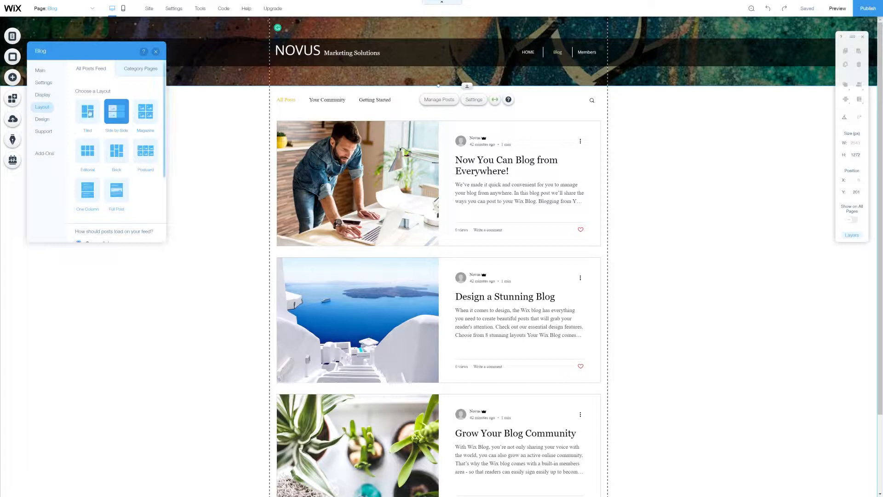
Set the blog's feed area background opacity to 0%
{"action": "left_click", "coordinate": [45, 120]}
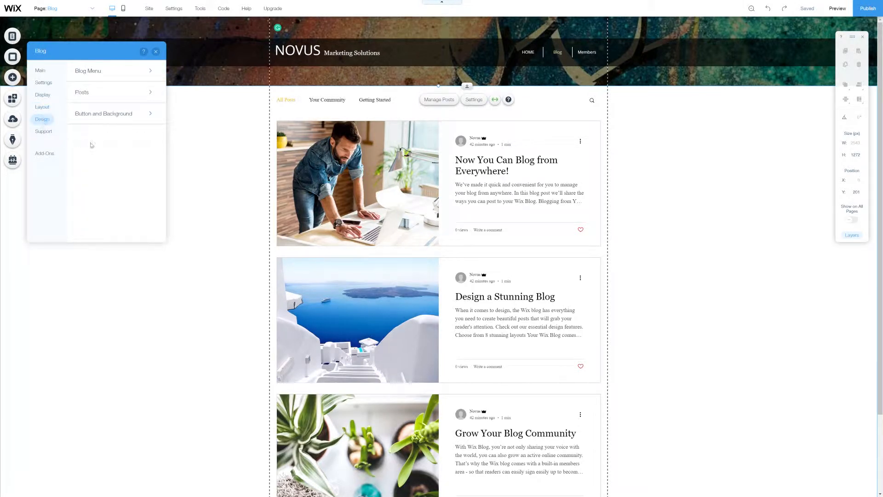
{"action": "left_click", "coordinate": [149, 115]}
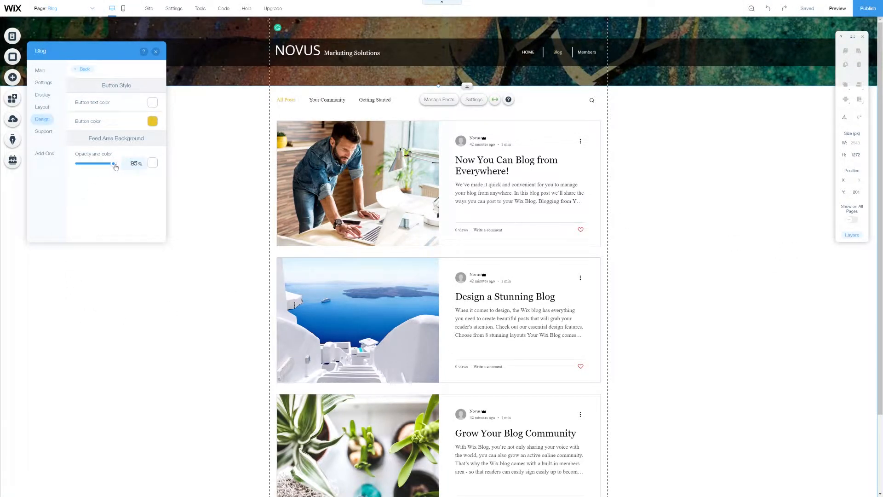
{"action": "left_click_drag", "start_coordinate": [115, 167], "coordinate": [78, 170]}
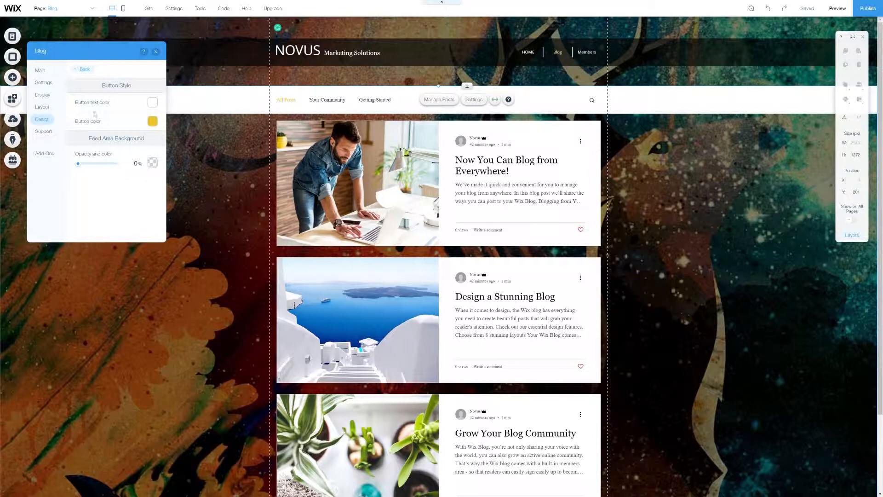
Try the Editorial, Brick, Postcard and Tiled layouts on the all-posts feed and return it to Side by Side
{"action": "left_click", "coordinate": [43, 107]}
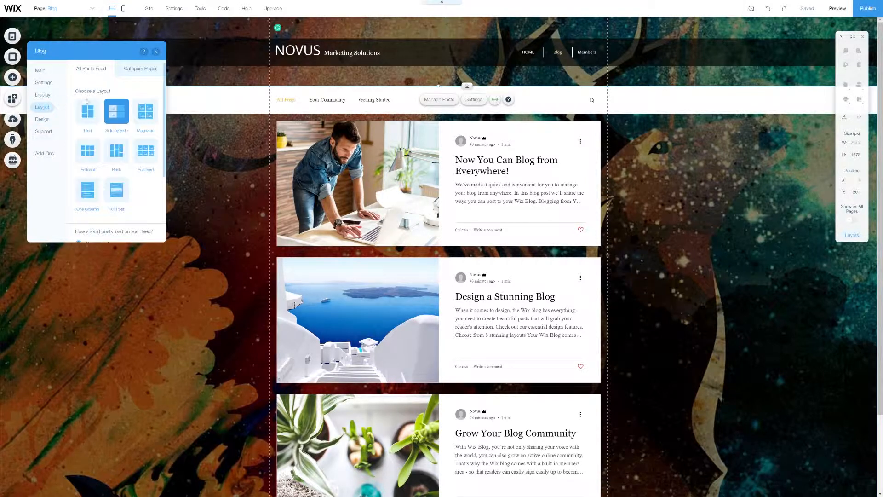
{"action": "left_click", "coordinate": [96, 159]}
{"action": "left_click", "coordinate": [120, 158]}
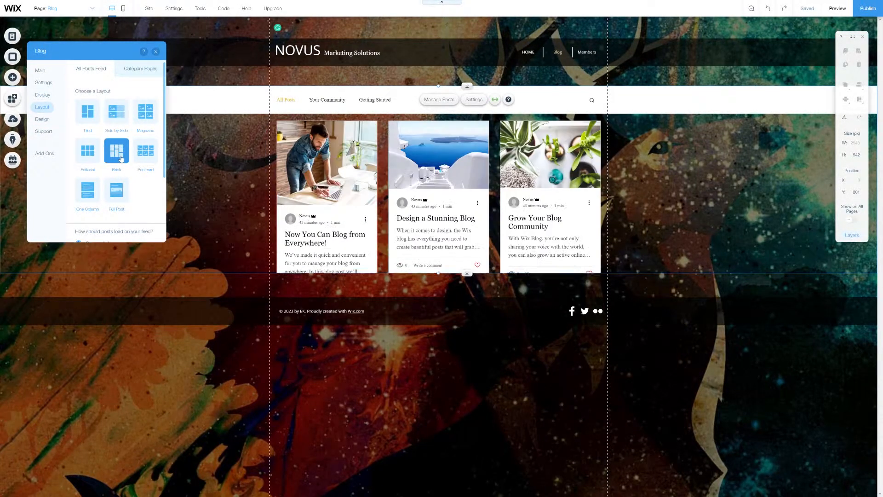
{"action": "left_click", "coordinate": [155, 155]}
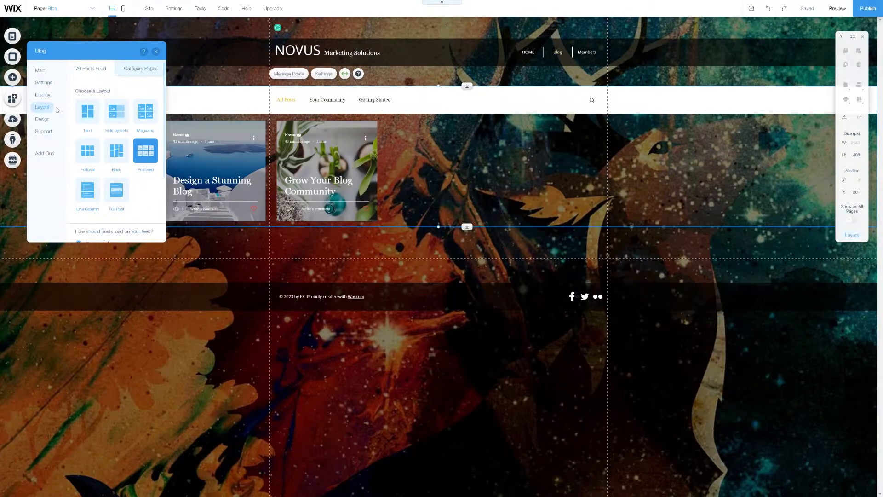
{"action": "left_click", "coordinate": [48, 120]}
{"action": "left_click", "coordinate": [47, 109]}
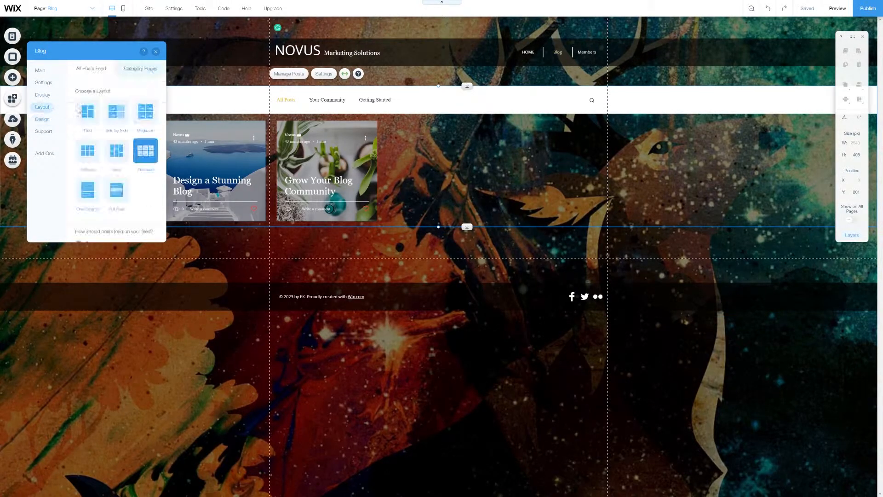
{"action": "left_click", "coordinate": [90, 115]}
{"action": "left_click", "coordinate": [118, 117]}
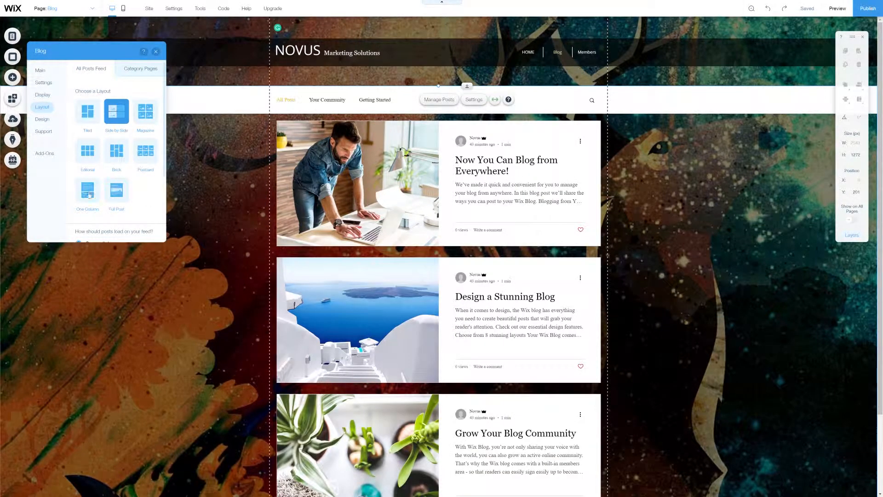
Open the design settings of the Blog Menu
{"action": "left_click", "coordinate": [42, 119]}
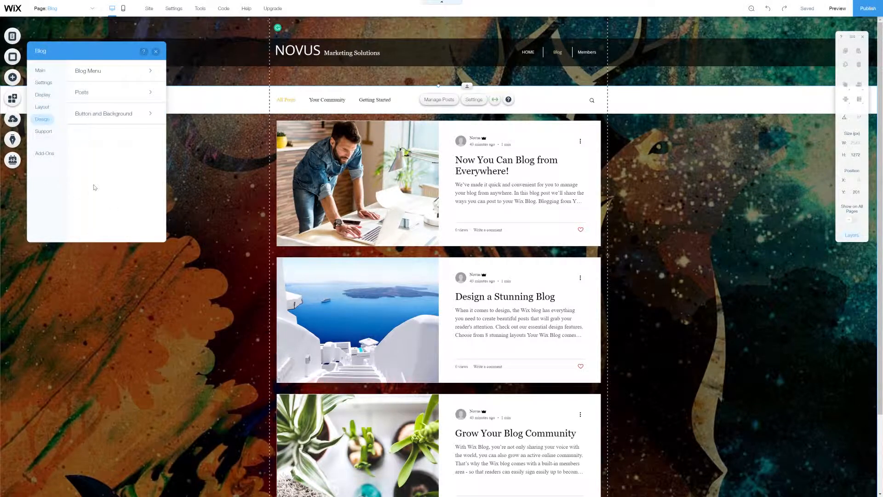
{"action": "left_click", "coordinate": [150, 74]}
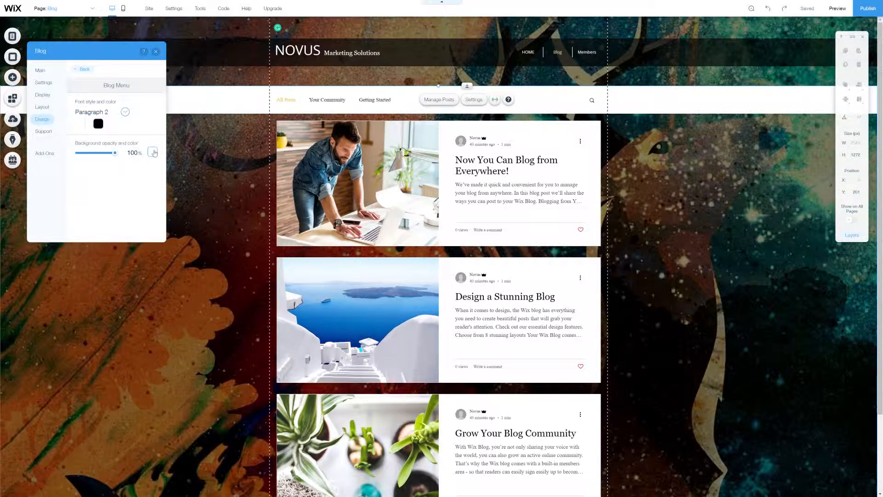
Try background opacities of 0% and 22% on the blog menu and return it to 100%
{"action": "left_click_drag", "start_coordinate": [117, 154], "coordinate": [77, 154]}
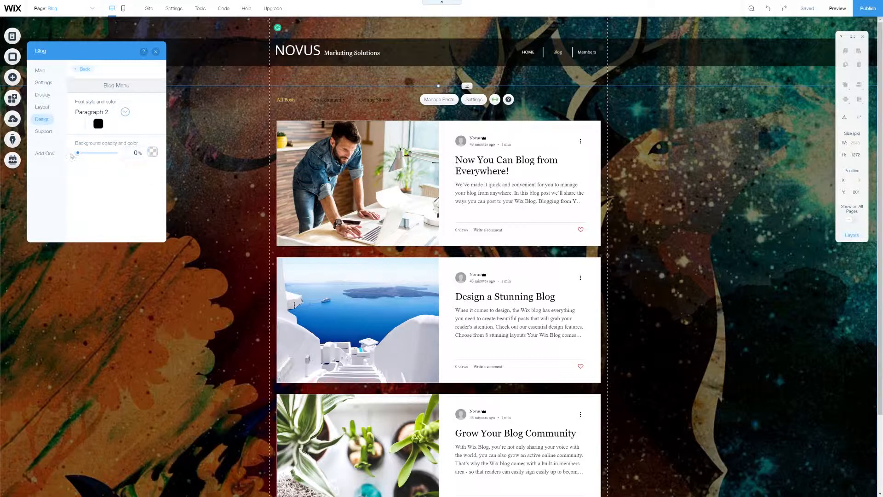
{"action": "left_click_drag", "start_coordinate": [81, 156], "coordinate": [86, 155]}
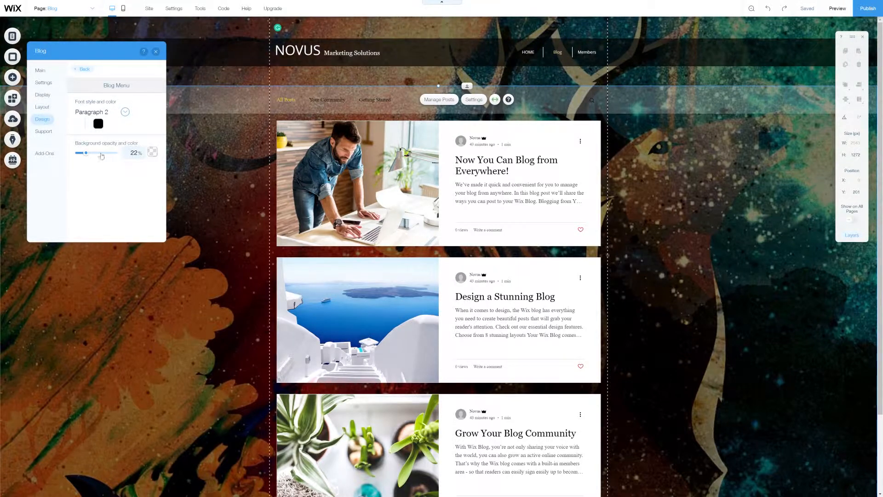
{"action": "left_click_drag", "start_coordinate": [89, 157], "coordinate": [138, 156]}
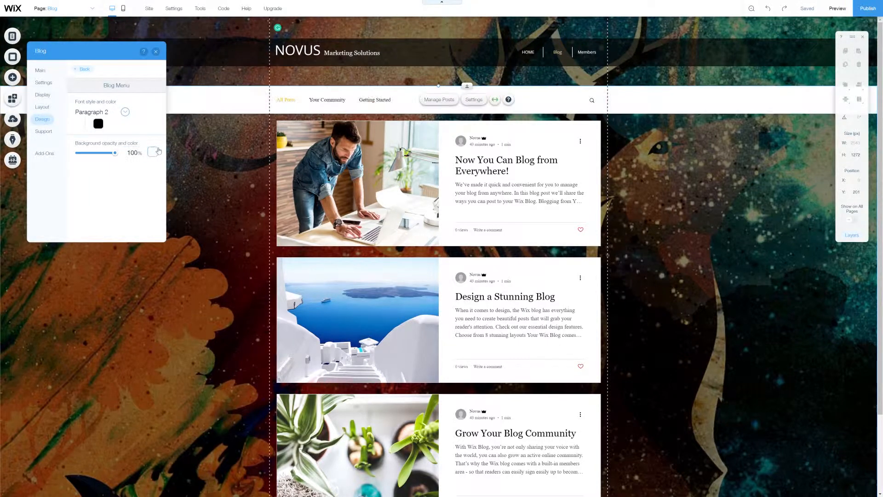
Try olive and black background colors on the blog menu and return it to white (#FFFFFF)
{"action": "left_click", "coordinate": [152, 153]}
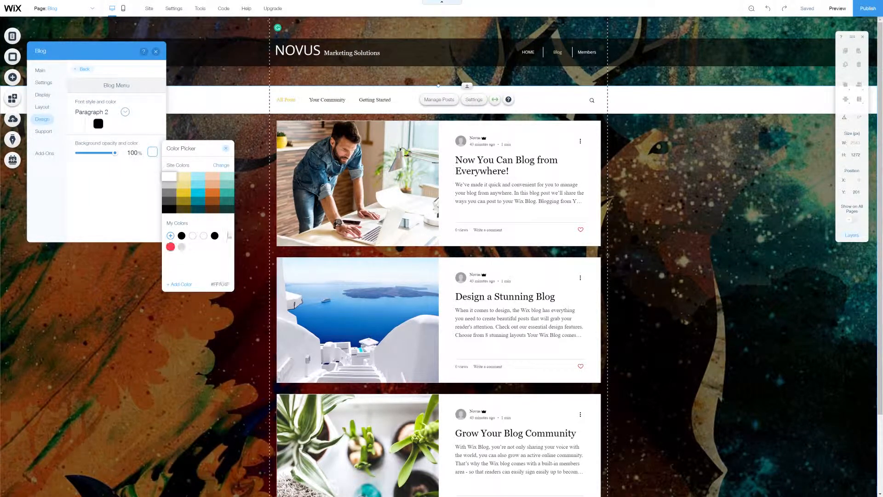
{"action": "left_click", "coordinate": [187, 205]}
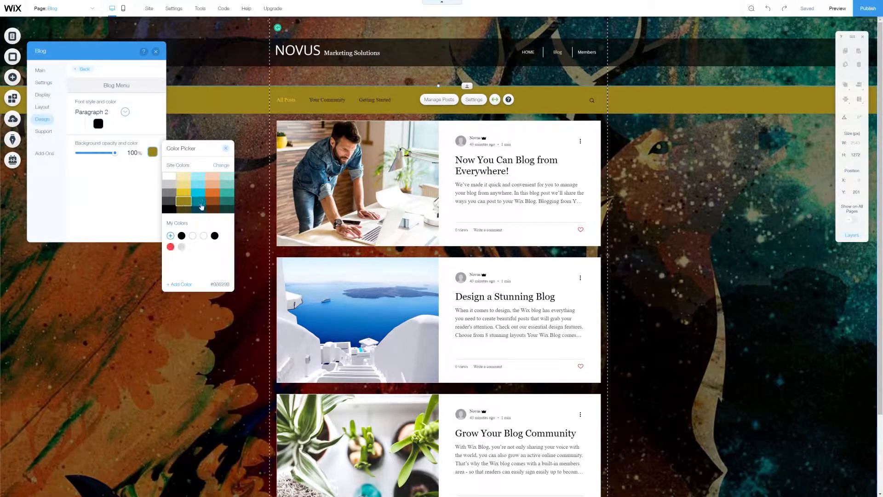
{"action": "left_click", "coordinate": [192, 235]}
{"action": "left_click", "coordinate": [214, 236]}
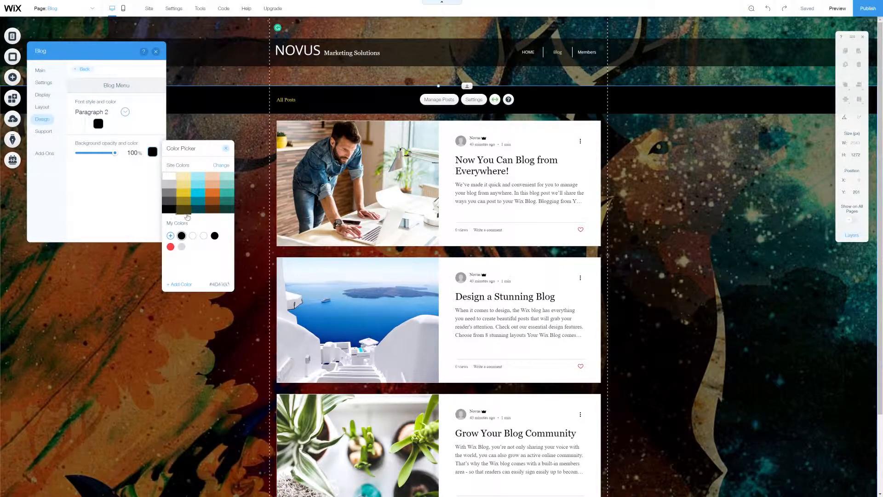
{"action": "left_click", "coordinate": [192, 236]}
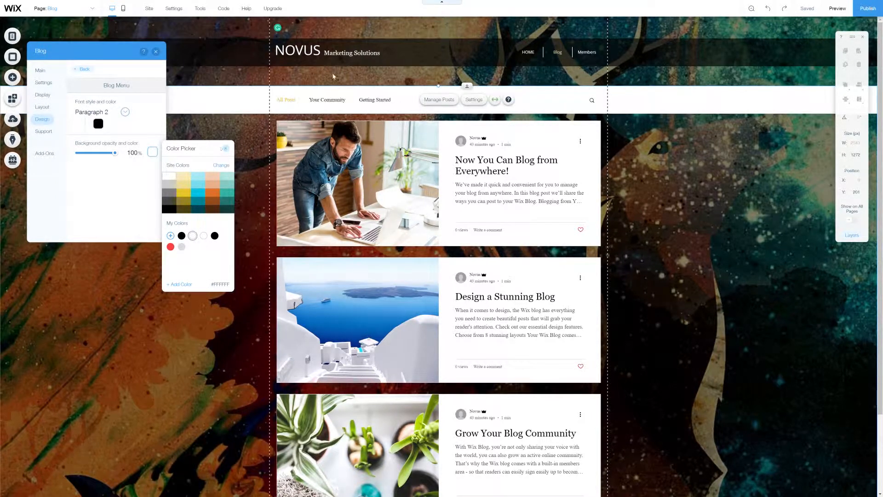
Set the blog menu's background opacity to 20%
{"action": "left_click", "coordinate": [109, 154]}
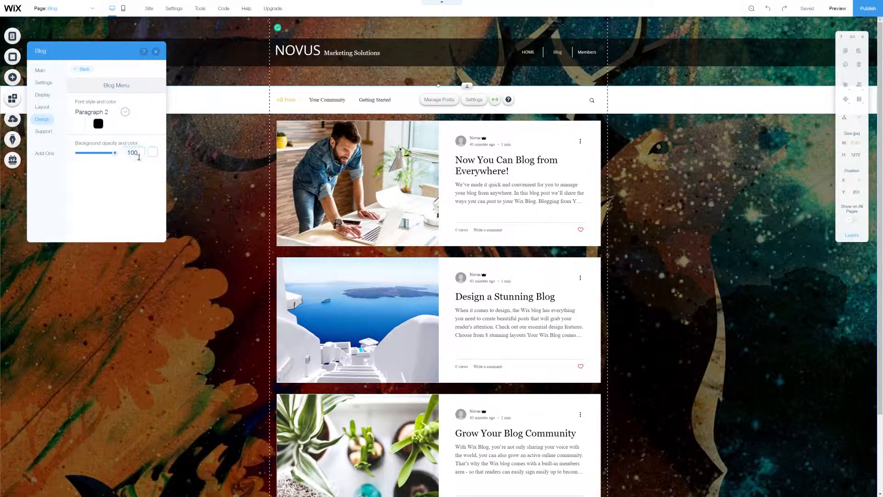
{"action": "type", "text": "20"}
{"action": "key", "text": "Return"}
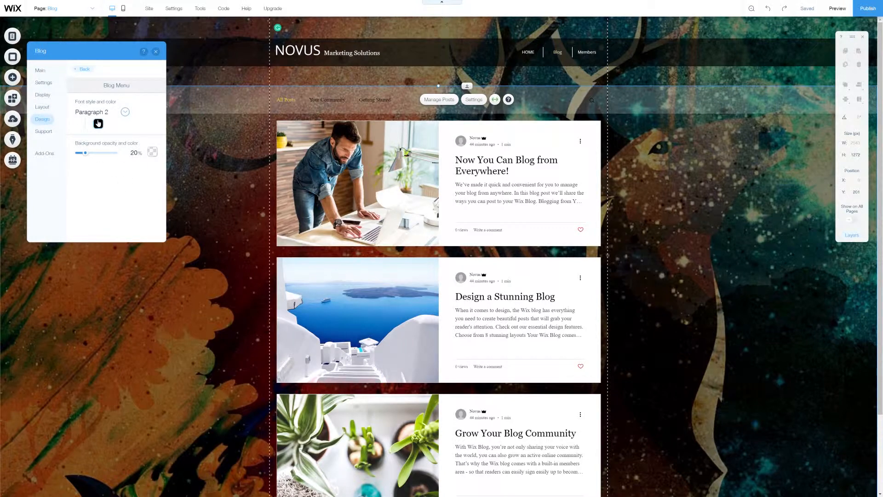
Open the blog menu's font settings, review the text themes and choose Paragraph 2
{"action": "left_click", "coordinate": [126, 112]}
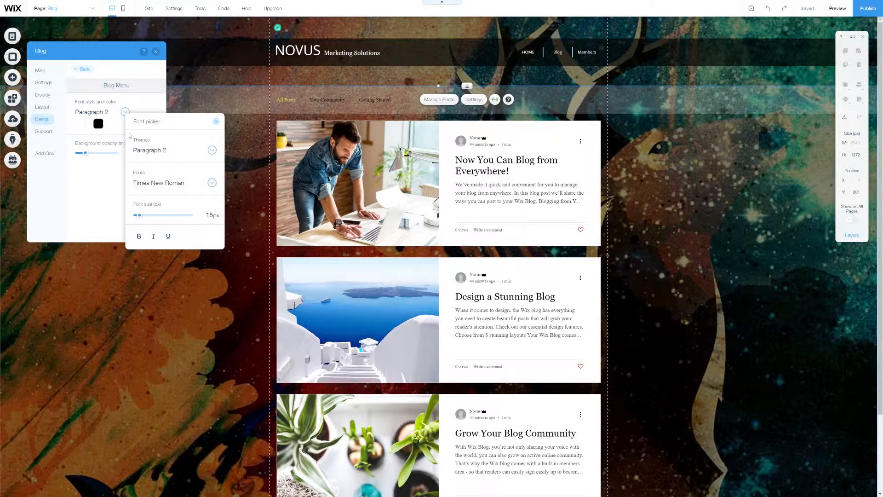
{"action": "left_click", "coordinate": [212, 151]}
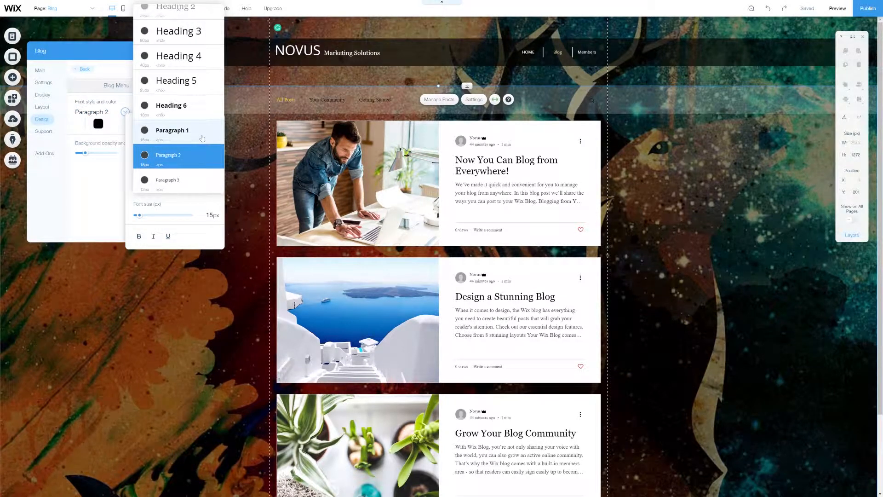
{"action": "scroll", "coordinate": [205, 144], "scroll_direction": "up", "scroll_amount": 1}
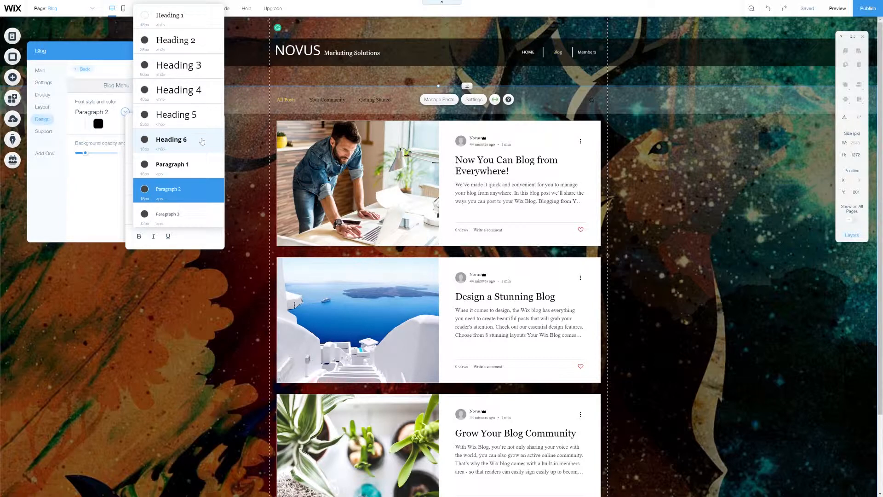
{"action": "left_click", "coordinate": [198, 193]}
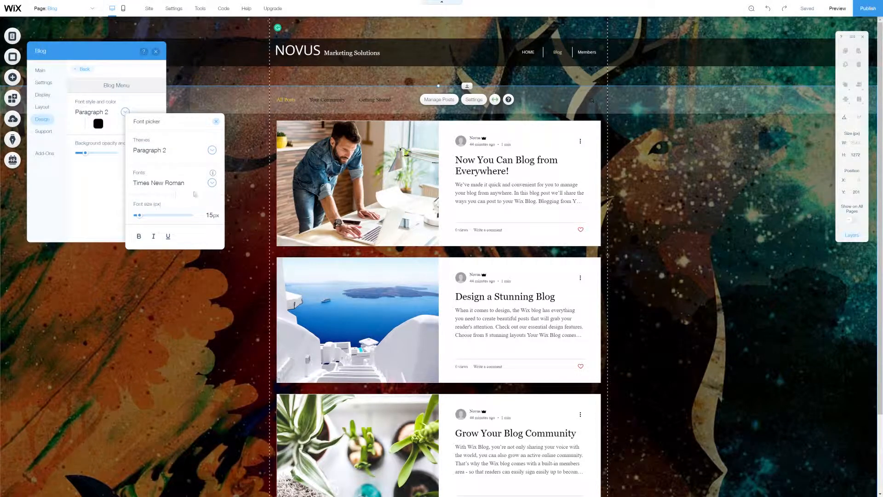
Try the Sarina, Stencil, Chanticleer Roman NF and Gagarin fonts on the blog menu
{"action": "left_click", "coordinate": [212, 184]}
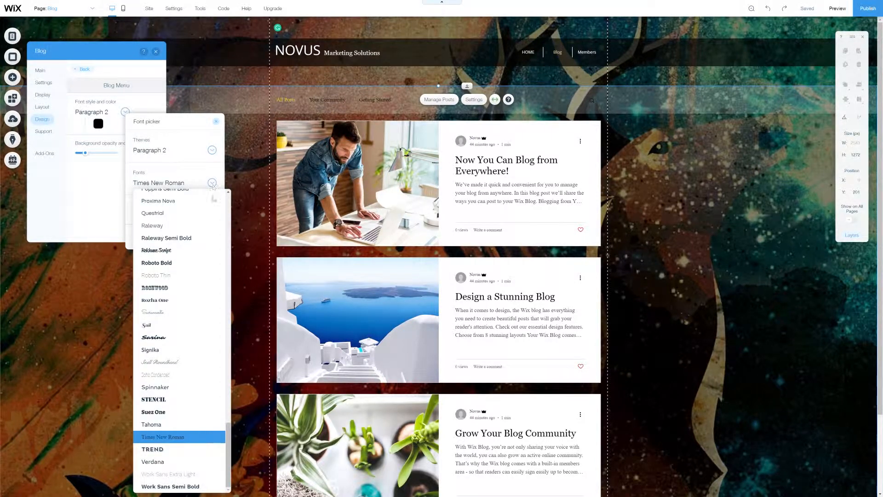
{"action": "left_click", "coordinate": [178, 338]}
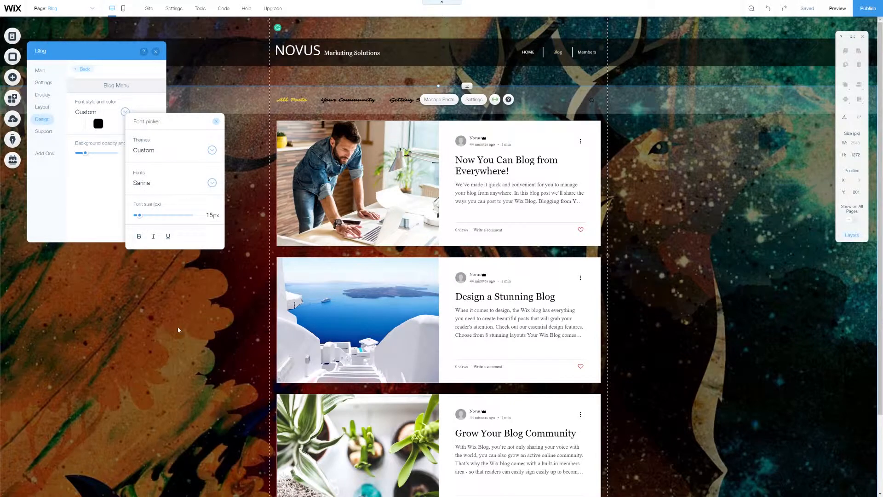
{"action": "left_click", "coordinate": [212, 184]}
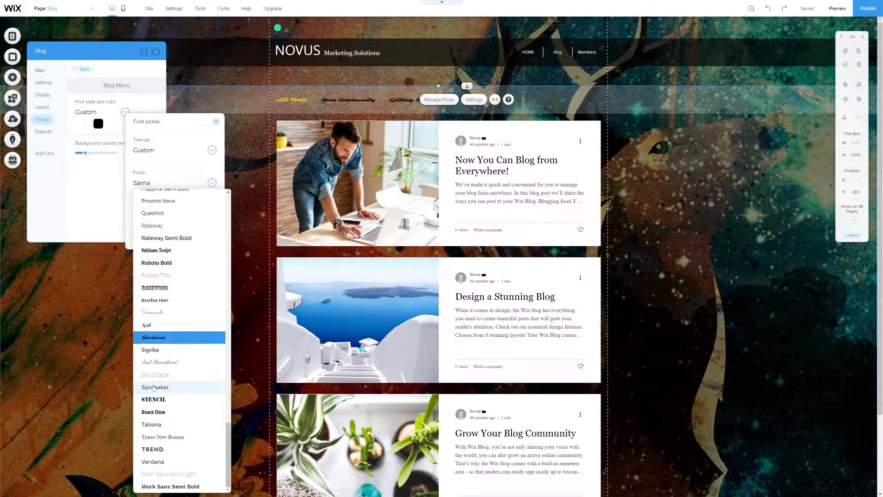
{"action": "left_click", "coordinate": [189, 398]}
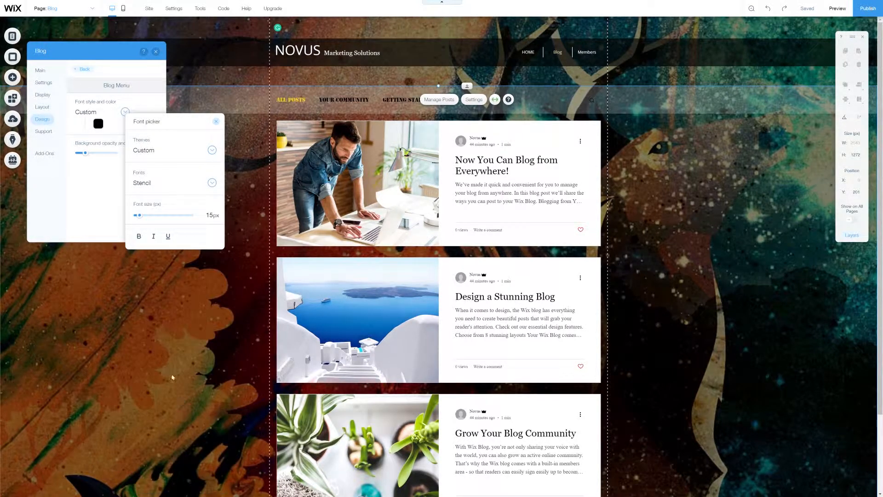
{"action": "left_click", "coordinate": [212, 182]}
{"action": "scroll", "coordinate": [168, 285], "scroll_direction": "up", "scroll_amount": 5}
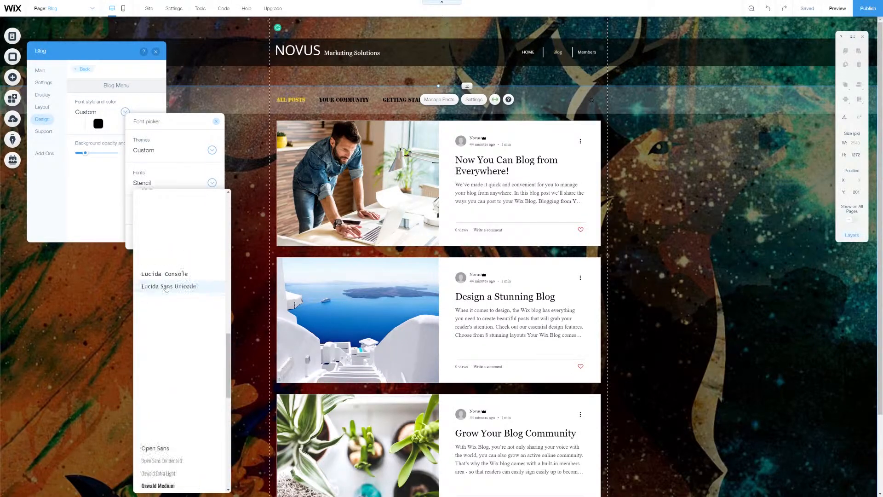
{"action": "scroll", "coordinate": [168, 285], "scroll_direction": "up", "scroll_amount": 5}
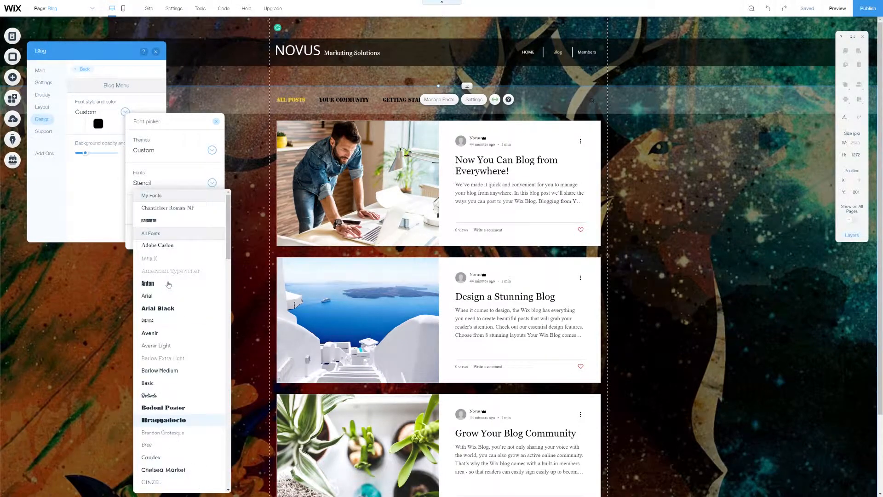
{"action": "left_click", "coordinate": [180, 208]}
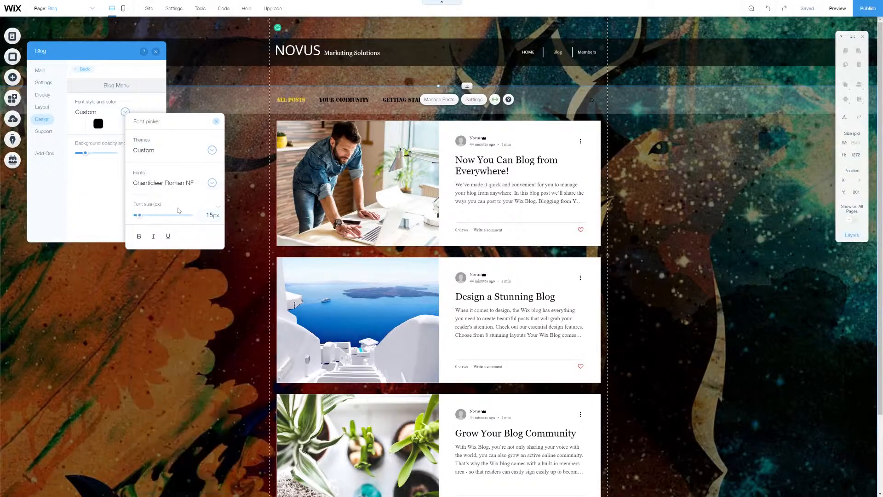
{"action": "left_click", "coordinate": [217, 185]}
{"action": "left_click", "coordinate": [201, 193]}
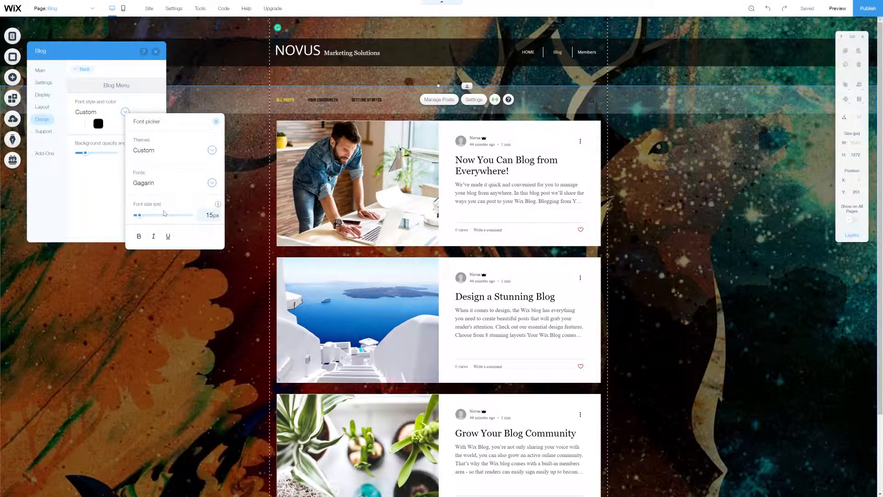
Set the blog menu's font to Arial Black at 20 px
{"action": "left_click", "coordinate": [212, 183]}
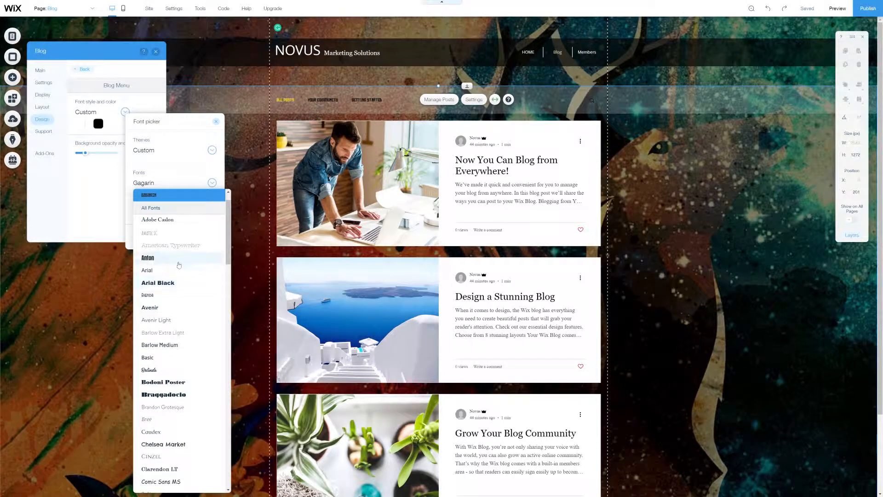
{"action": "left_click", "coordinate": [179, 283]}
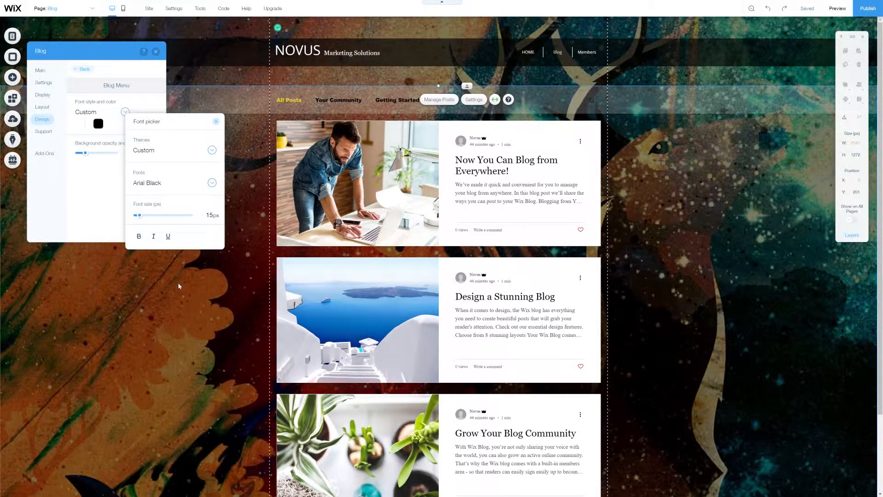
{"action": "left_click", "coordinate": [209, 215]}
{"action": "type", "text": "20"}
{"action": "key", "text": "Return"}
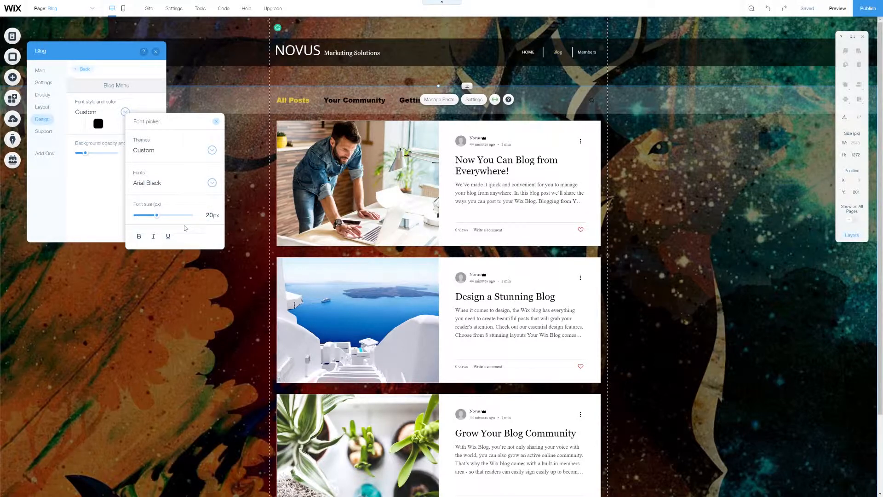
Make the blog menu text bold, italic and underlined, and finish its font settings
{"action": "left_click", "coordinate": [139, 236]}
{"action": "left_click", "coordinate": [153, 236]}
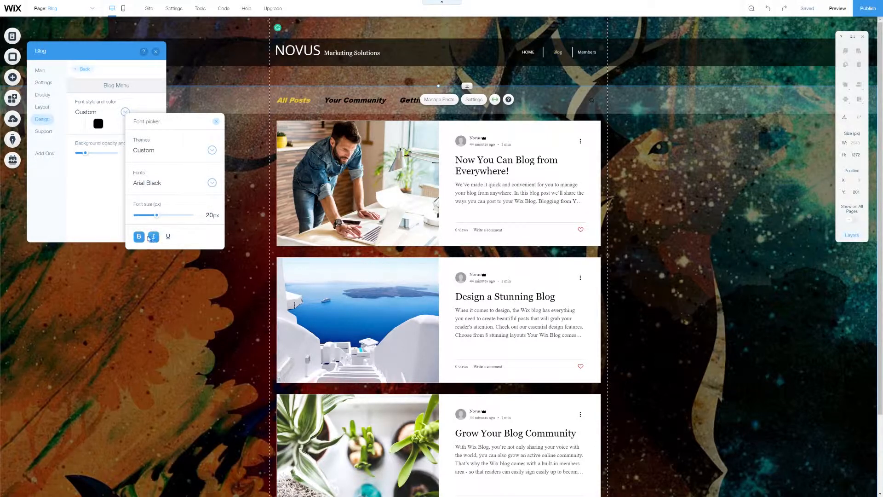
{"action": "left_click", "coordinate": [168, 237]}
{"action": "left_click", "coordinate": [216, 123]}
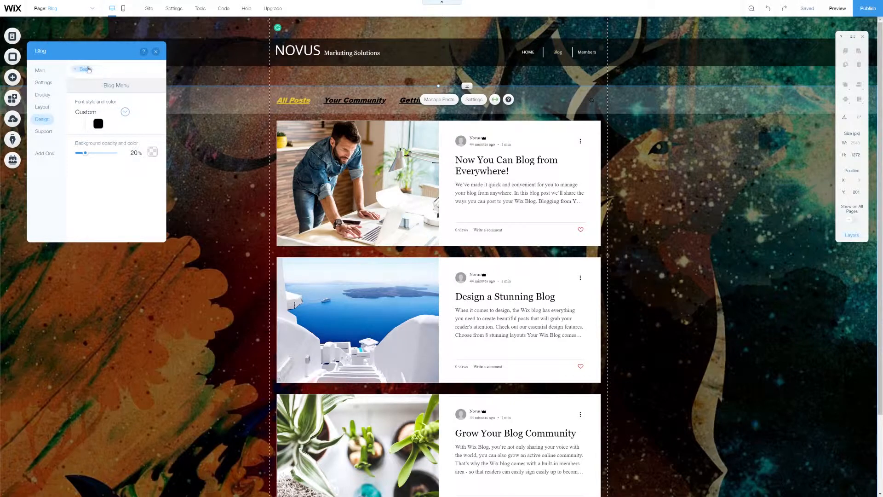
Set the All Posts Feed title font to Helvetica Bold and slightly reduce its size
{"action": "left_click", "coordinate": [83, 69]}
{"action": "left_click", "coordinate": [149, 93]}
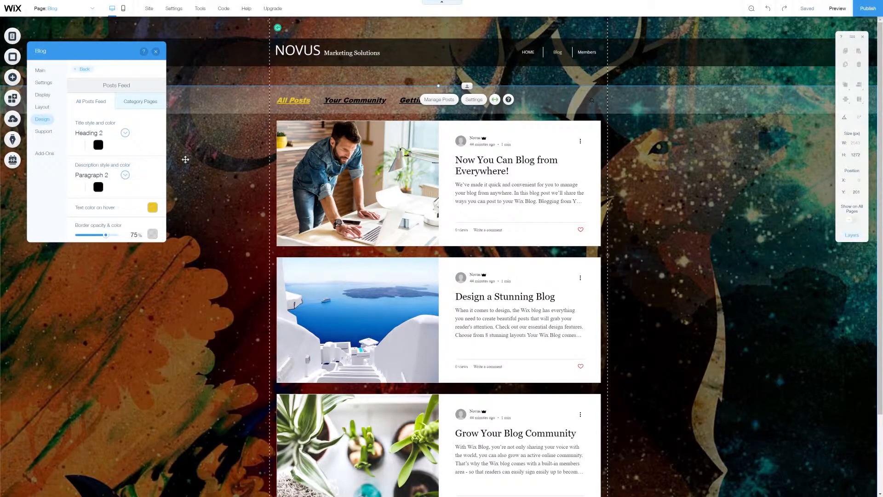
{"action": "left_click", "coordinate": [125, 132]}
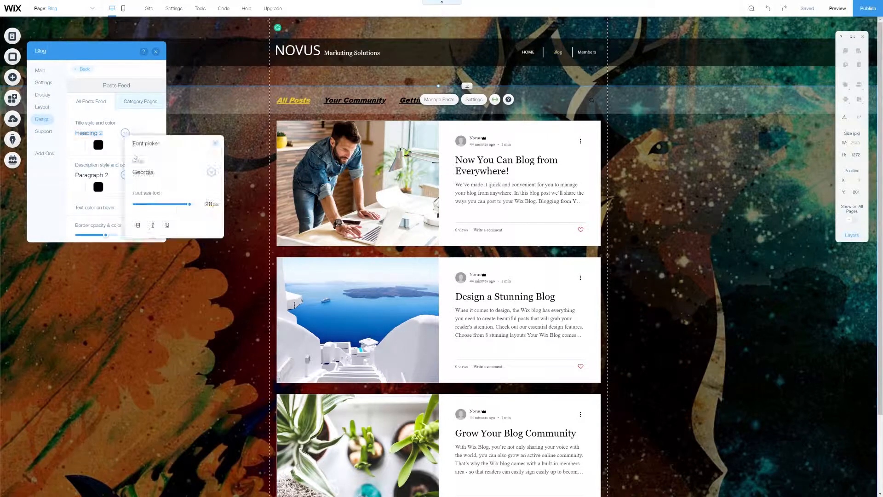
{"action": "left_click", "coordinate": [211, 172]}
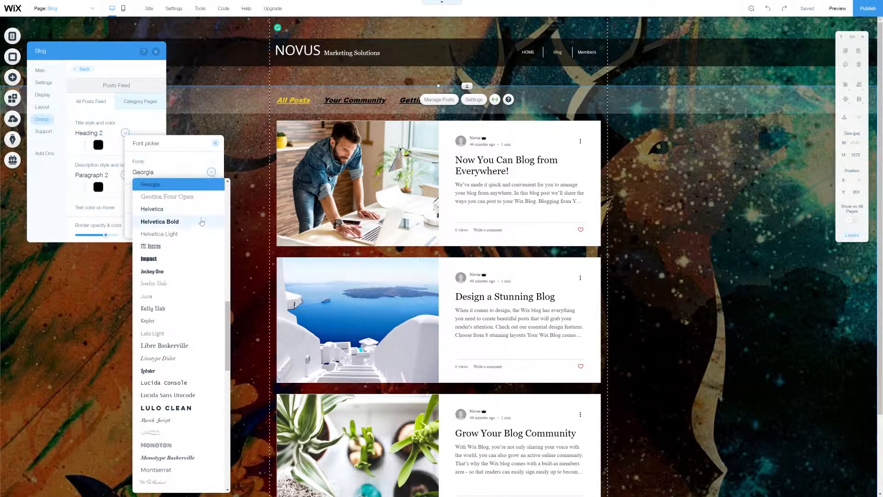
{"action": "left_click", "coordinate": [179, 221]}
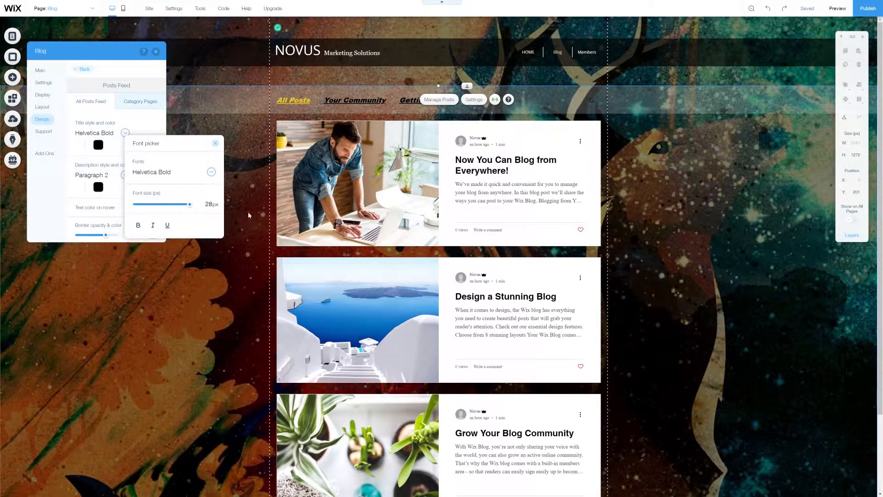
{"action": "left_click_drag", "start_coordinate": [189, 204], "coordinate": [178, 206]}
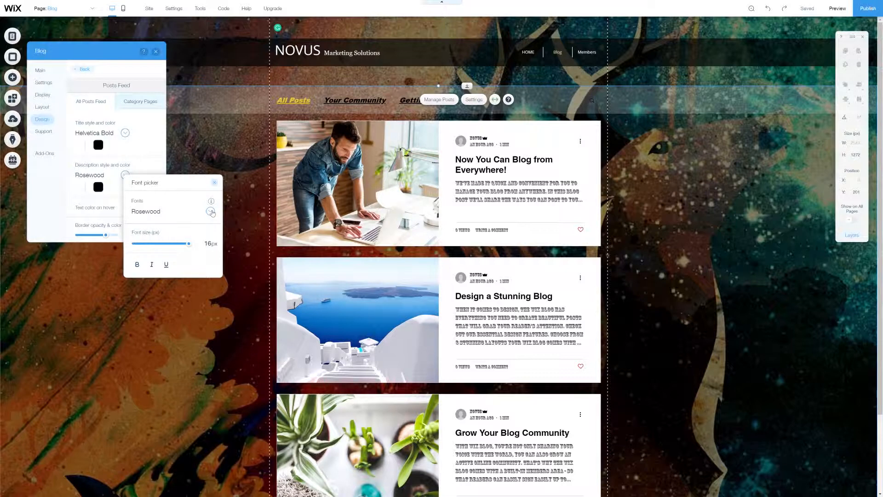
Set the All Posts Feed description font to Reklame Script and make it bold
{"action": "left_click", "coordinate": [211, 212]}
{"action": "left_click", "coordinate": [181, 253]}
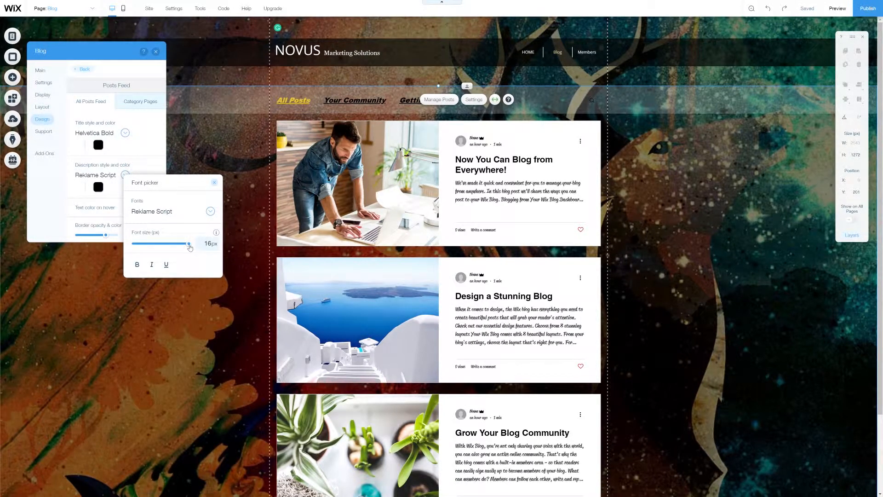
{"action": "mouse_move", "coordinate": [183, 248]}
{"action": "left_mouse_down"}
{"action": "mouse_move", "coordinate": [144, 244]}
{"action": "mouse_move", "coordinate": [200, 249]}
{"action": "left_mouse_up"}
{"action": "left_click", "coordinate": [137, 264]}
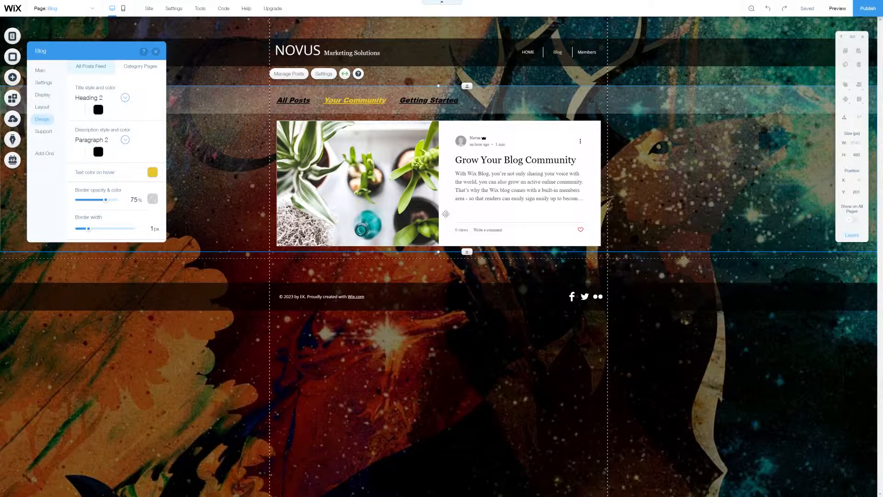
Return to the All Posts Feed and hide its comments, views and likes counters
{"action": "left_click", "coordinate": [90, 69]}
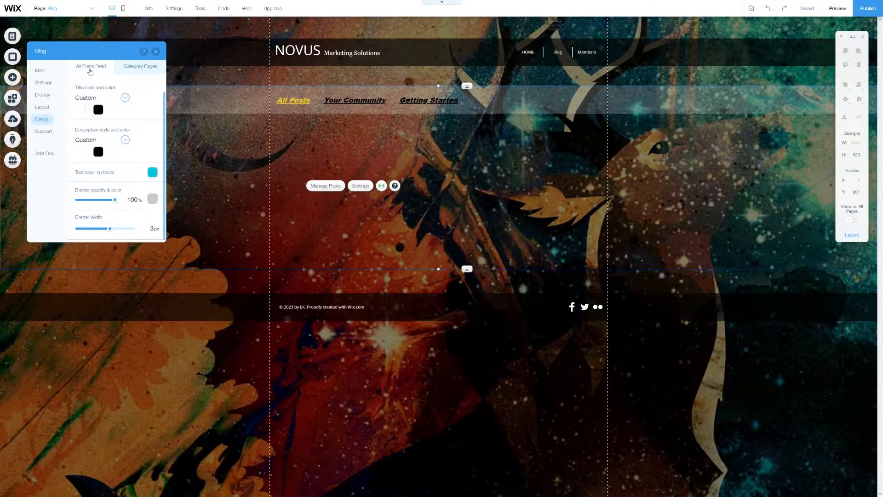
{"action": "left_click", "coordinate": [46, 95]}
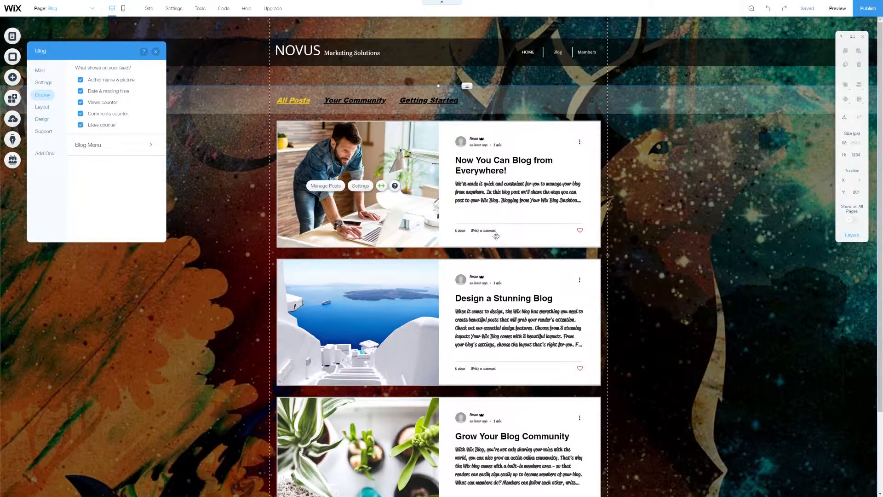
{"action": "left_click", "coordinate": [82, 114]}
{"action": "left_click", "coordinate": [81, 102]}
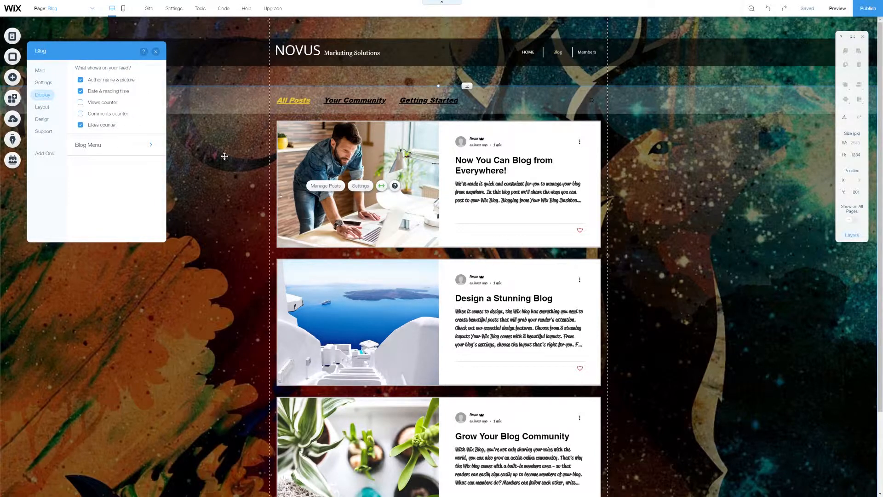
{"action": "left_click", "coordinate": [81, 125]}
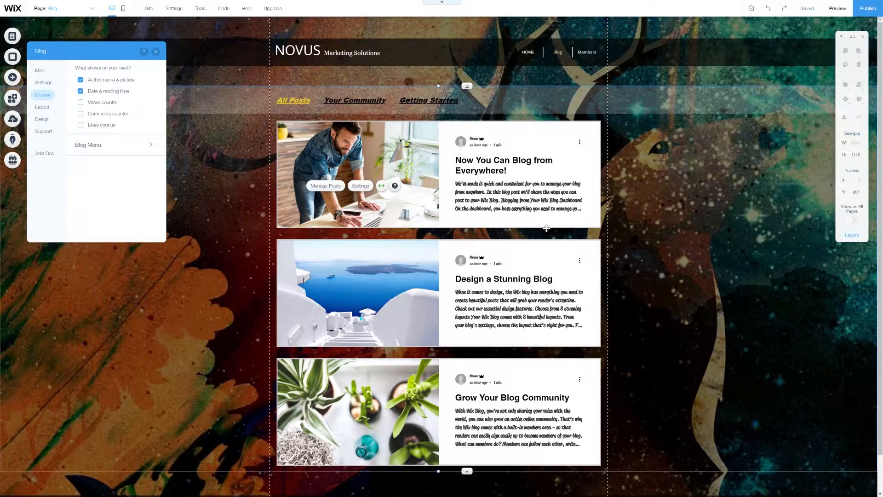
Try the feed without the date, reading time, author name and picture, and restore these details
{"action": "left_click", "coordinate": [81, 92]}
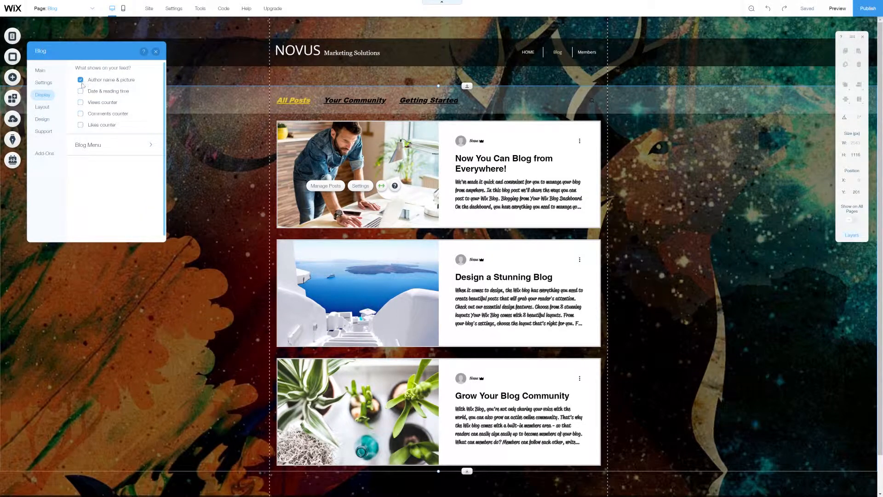
{"action": "left_click", "coordinate": [82, 81]}
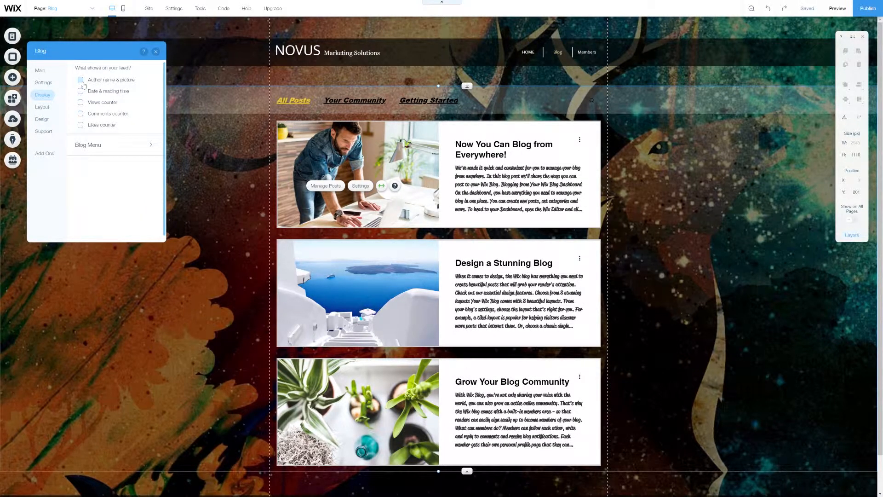
{"action": "left_click", "coordinate": [81, 80]}
{"action": "left_click", "coordinate": [81, 91]}
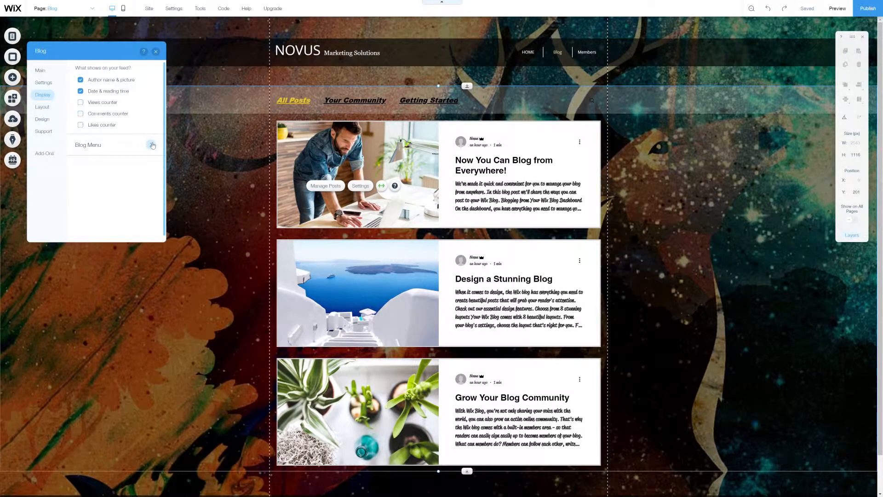
Try showing the login/sign up button and hiding the blog menu, restore both settings and close the blog settings
{"action": "left_click", "coordinate": [153, 147]}
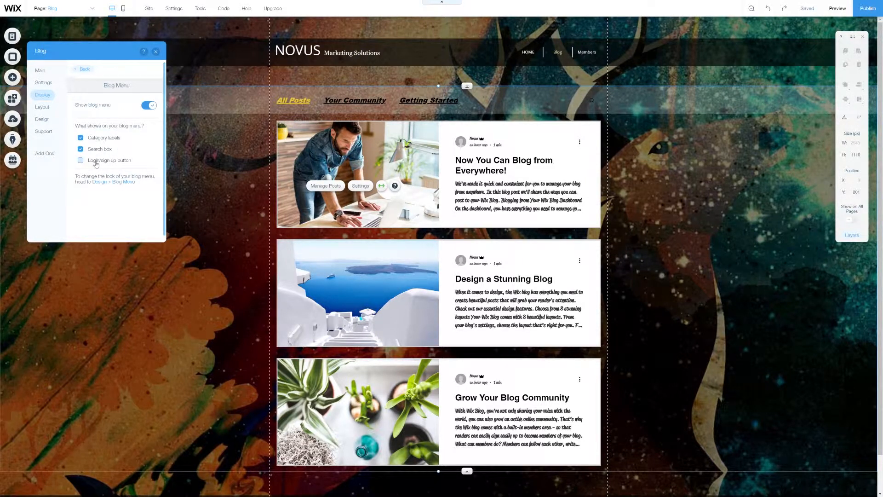
{"action": "left_click", "coordinate": [95, 164]}
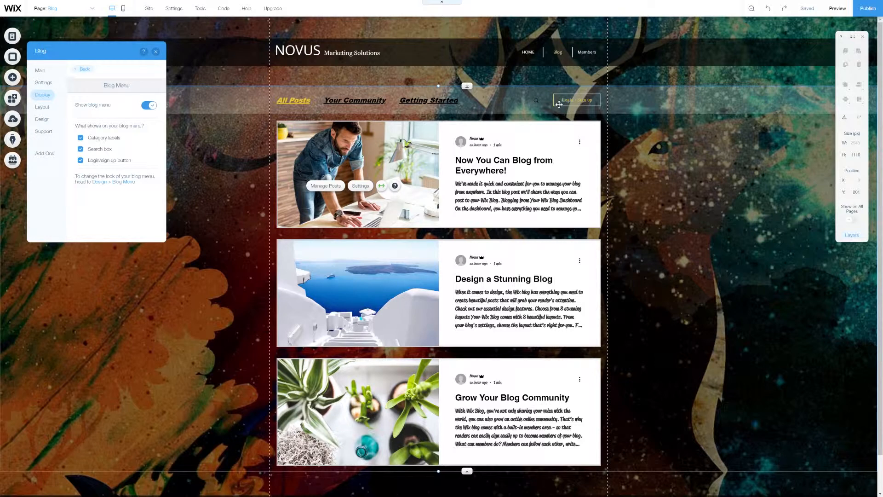
{"action": "left_click", "coordinate": [103, 161]}
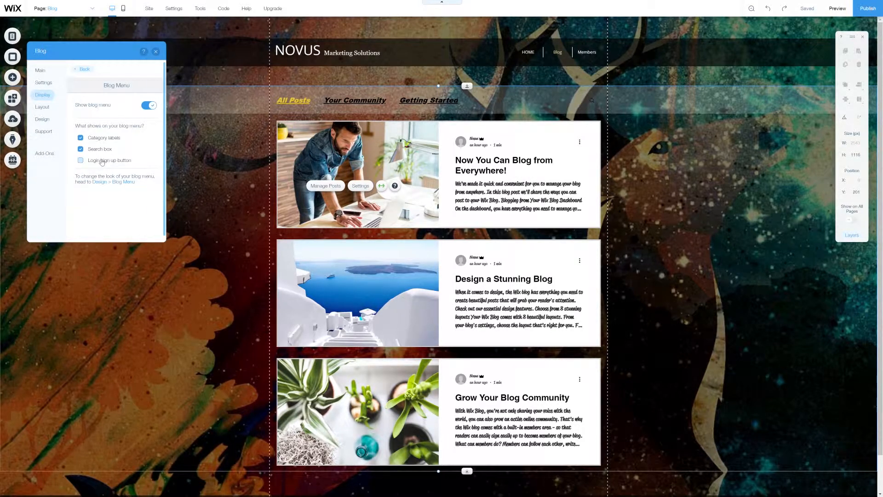
{"action": "left_click", "coordinate": [152, 108]}
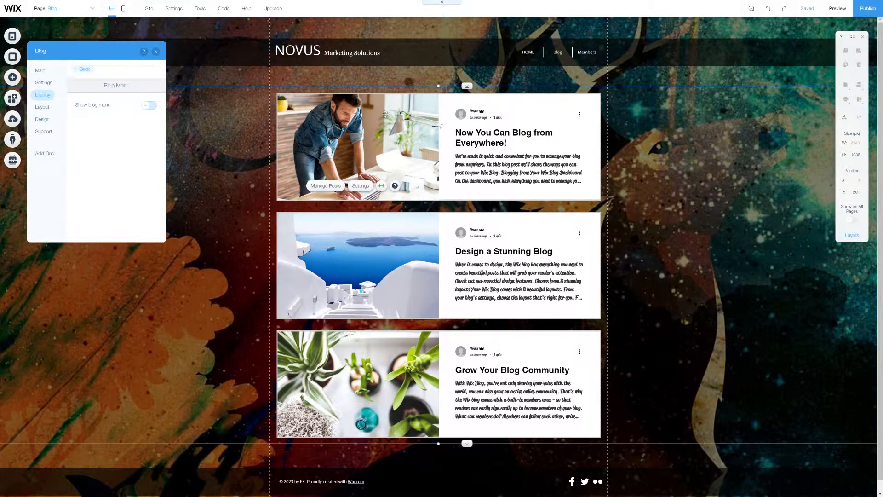
{"action": "left_click", "coordinate": [149, 105]}
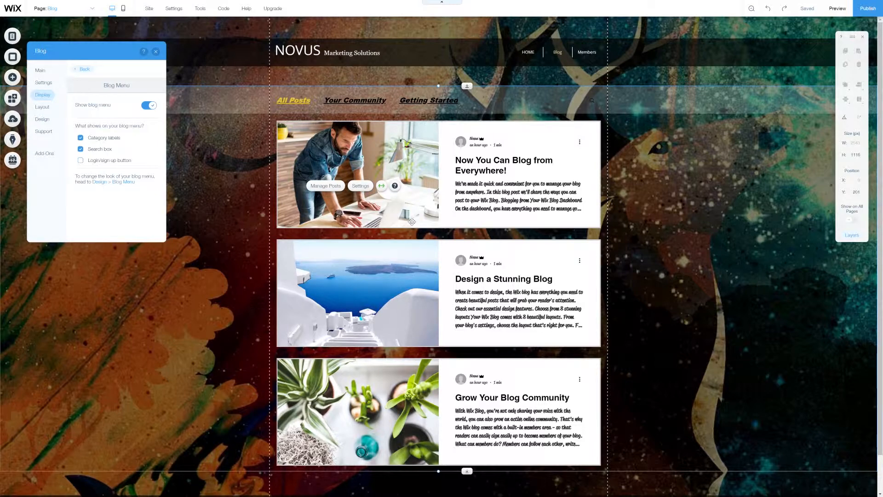
{"action": "left_click", "coordinate": [193, 211]}
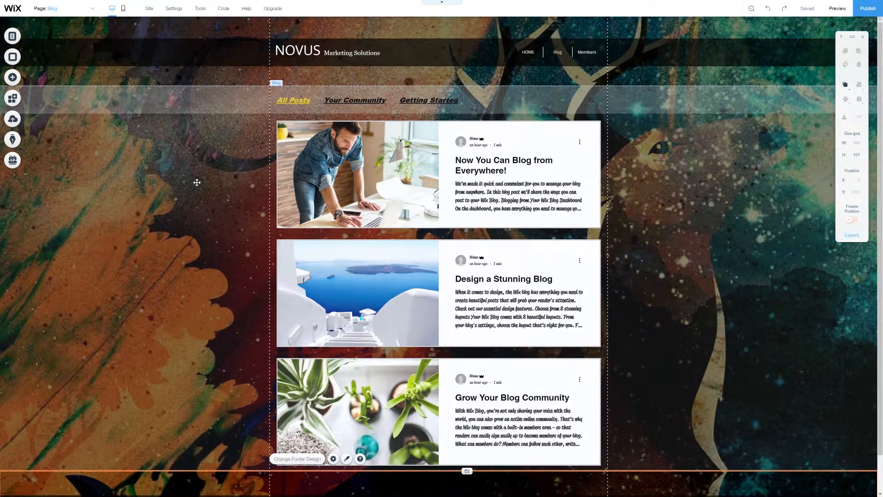
Create a new blog post titled "Novus" with the body text "How to make a blog page"
{"action": "left_click", "coordinate": [342, 170]}
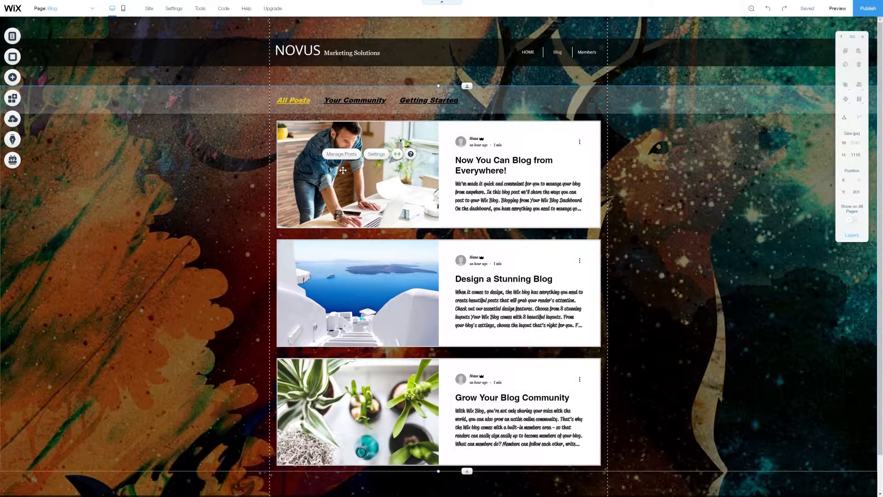
{"action": "left_click", "coordinate": [345, 157]}
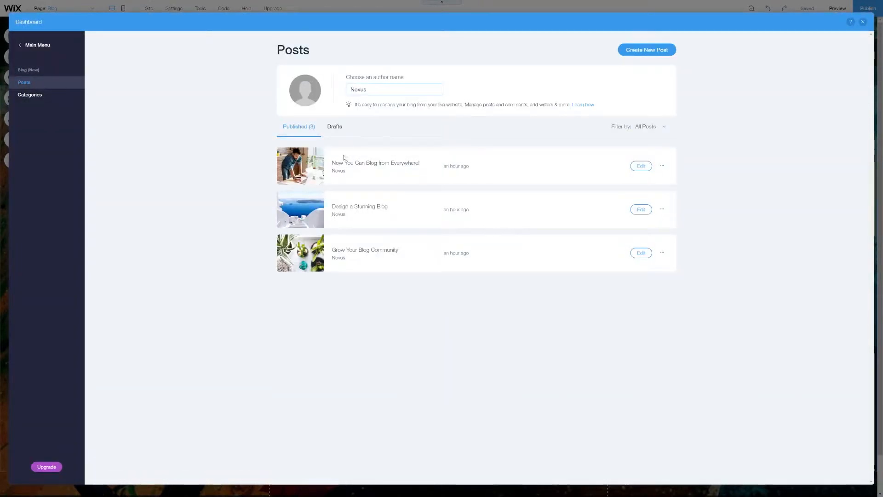
{"action": "left_click", "coordinate": [671, 51]}
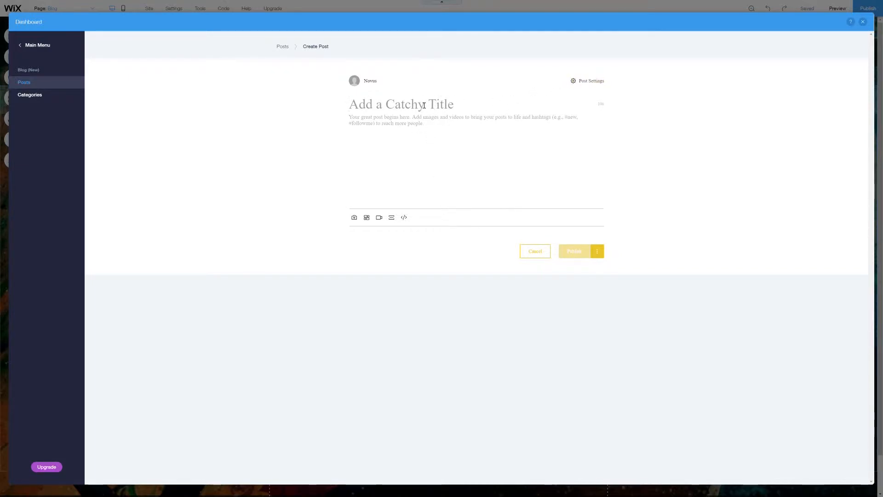
{"action": "type", "text": "Novus"}
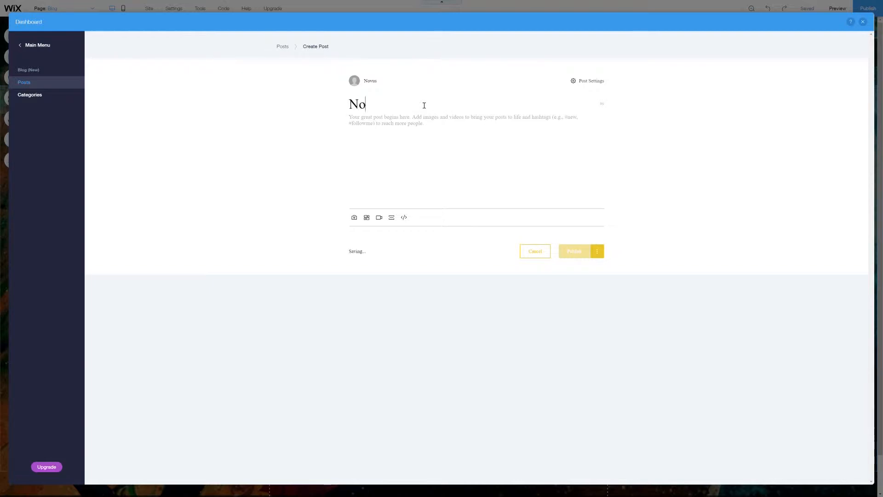
{"action": "left_click", "coordinate": [415, 123]}
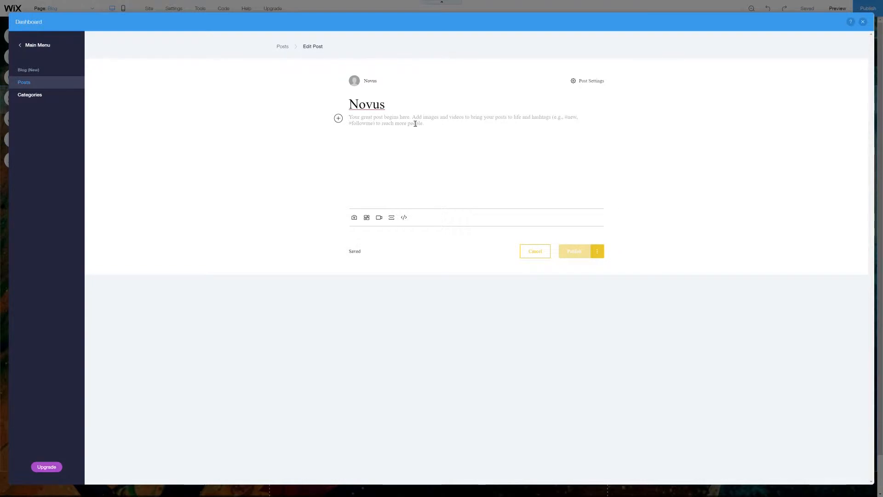
{"action": "type", "text": "How to ma"}
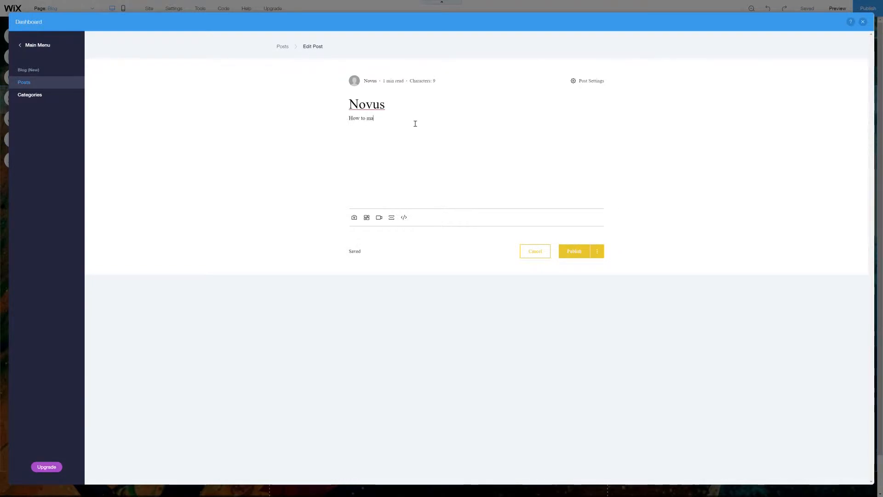
{"action": "type", "text": "ke a blog page"}
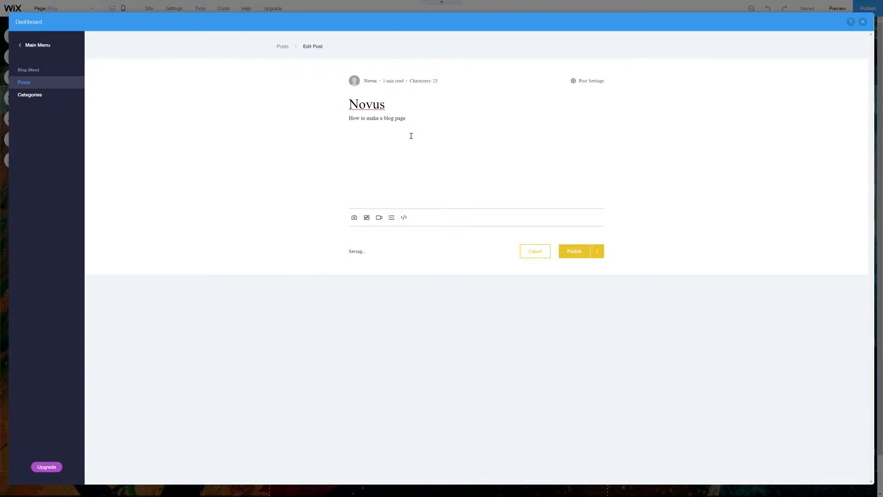
Search the Free from Wix images for "dog" and insert the Husky Close Up picture below the post's text
{"action": "key", "text": "Return"}
{"action": "left_click", "coordinate": [340, 129]}
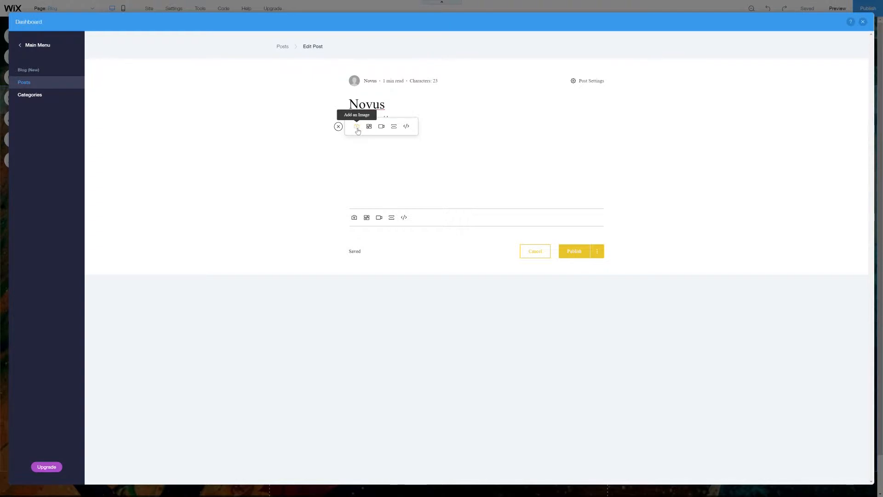
{"action": "left_click", "coordinate": [357, 127]}
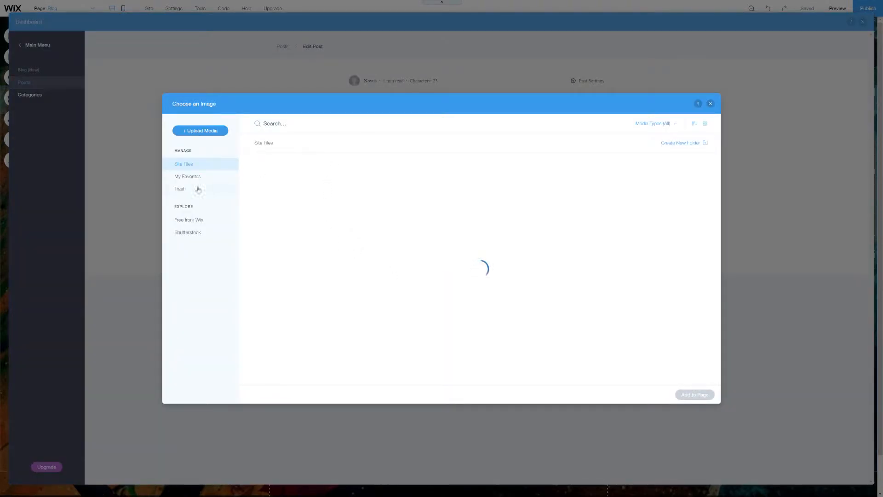
{"action": "left_click", "coordinate": [193, 221]}
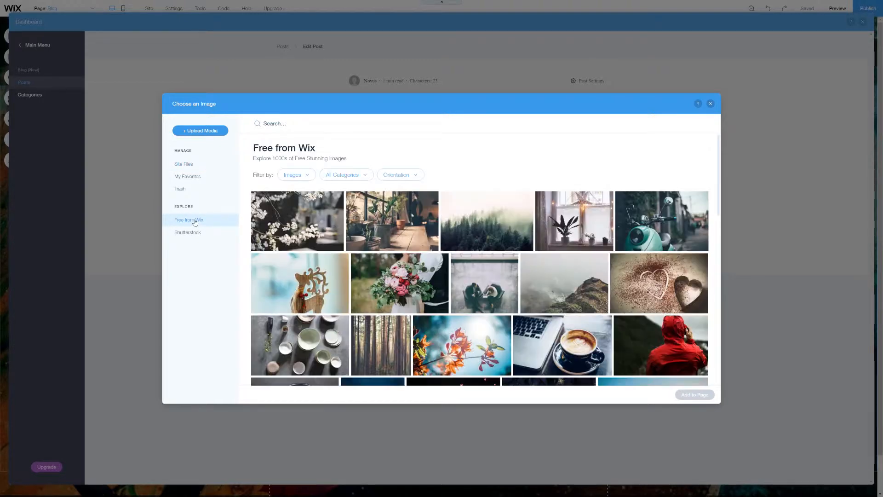
{"action": "left_click", "coordinate": [292, 128]}
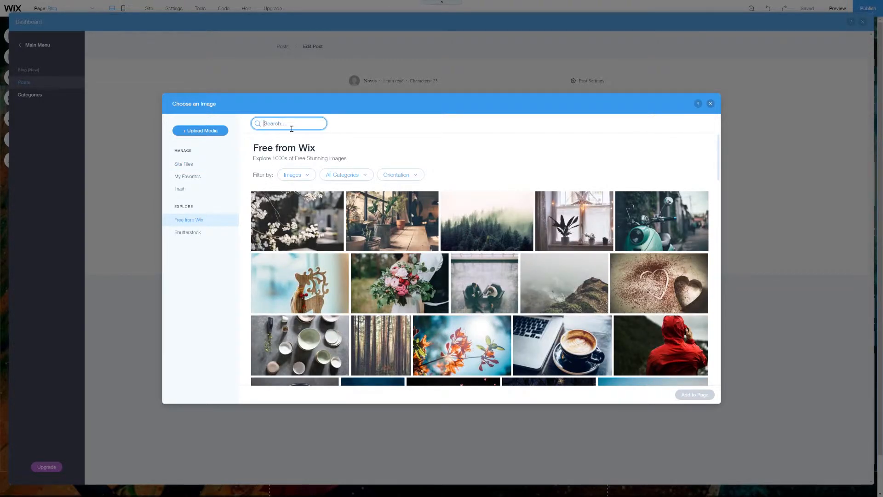
{"action": "type", "text": "dog"}
{"action": "key", "text": "Return"}
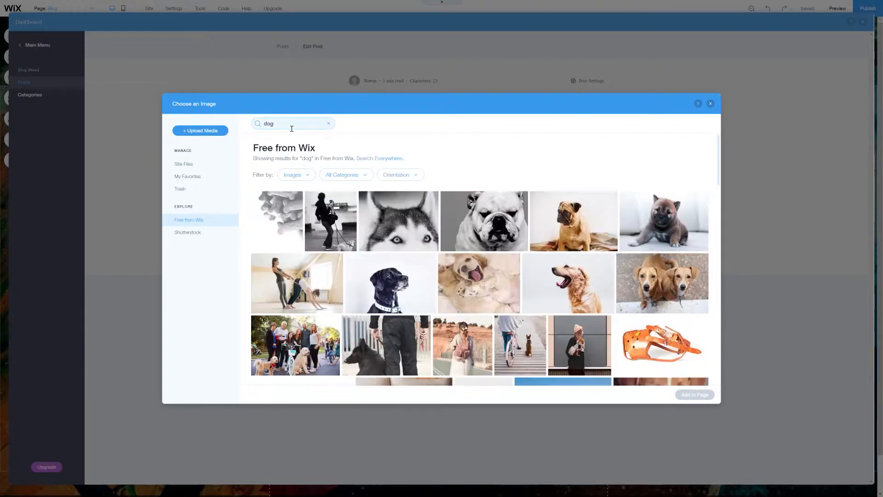
{"action": "left_click", "coordinate": [416, 232]}
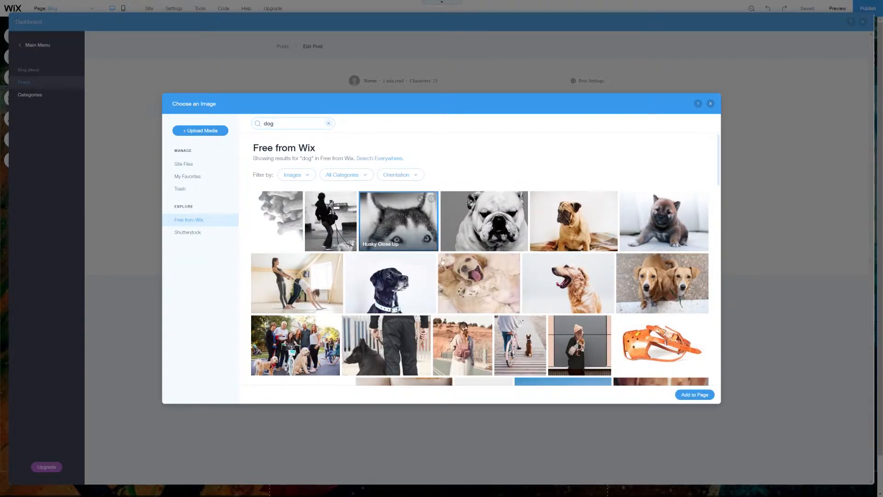
{"action": "left_click", "coordinate": [709, 396]}
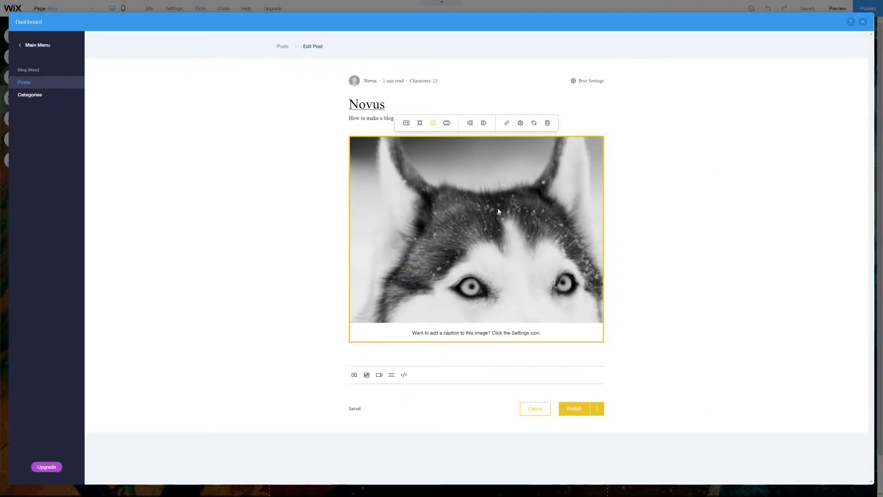
{"action": "left_click", "coordinate": [392, 354]}
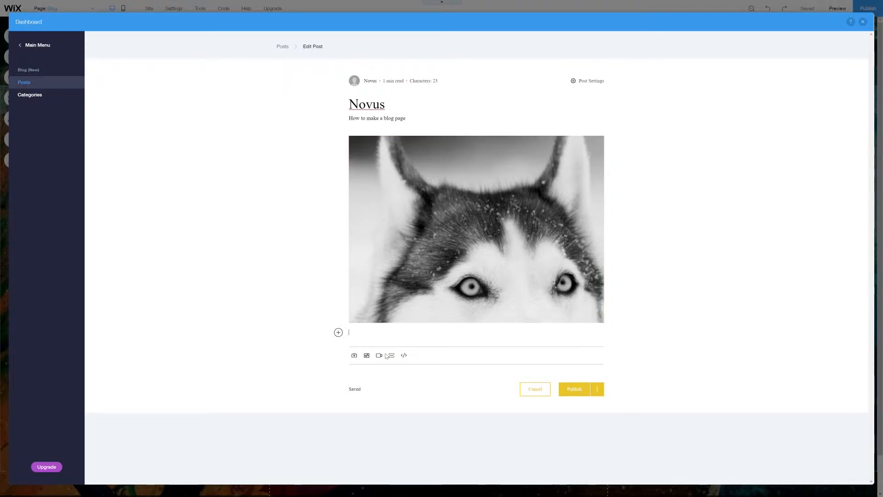
Add the text "Tip of the spear" below the husky picture in the post
{"action": "type", "text": "Tip of the spear"}
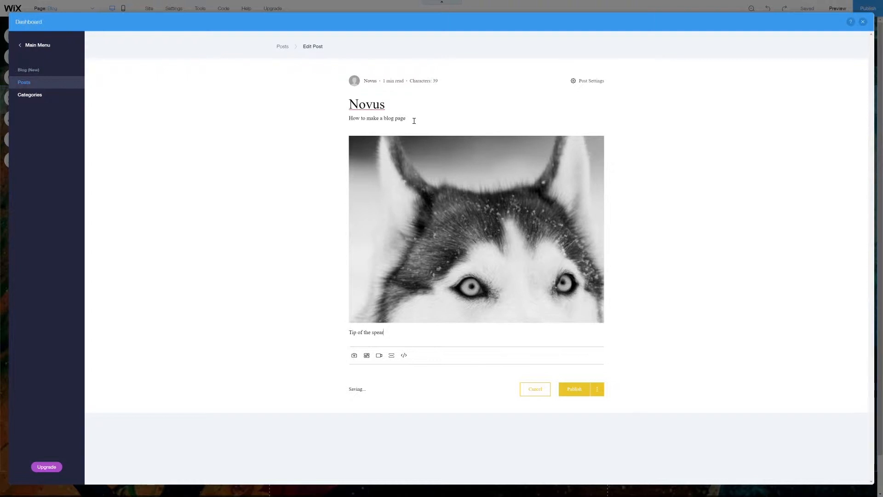
Try the Small and Full Width sizes on the husky picture and restore it to Best Fit
{"action": "left_click", "coordinate": [486, 312]}
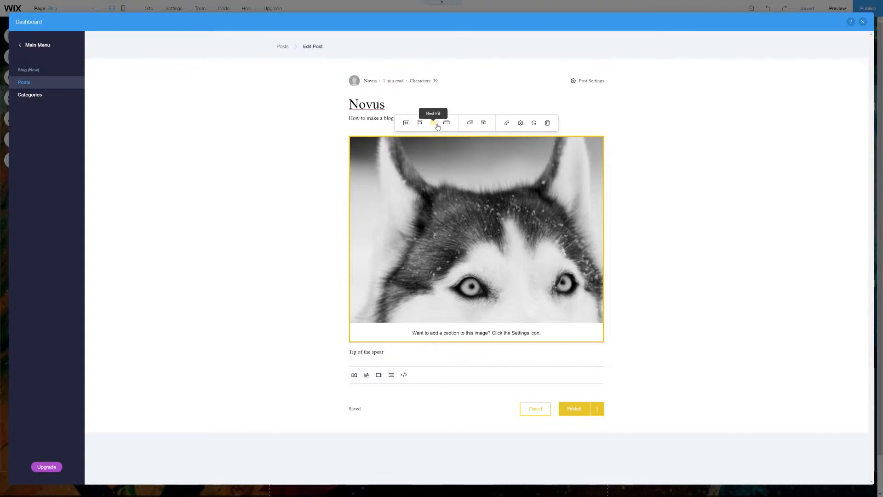
{"action": "left_click", "coordinate": [421, 124]}
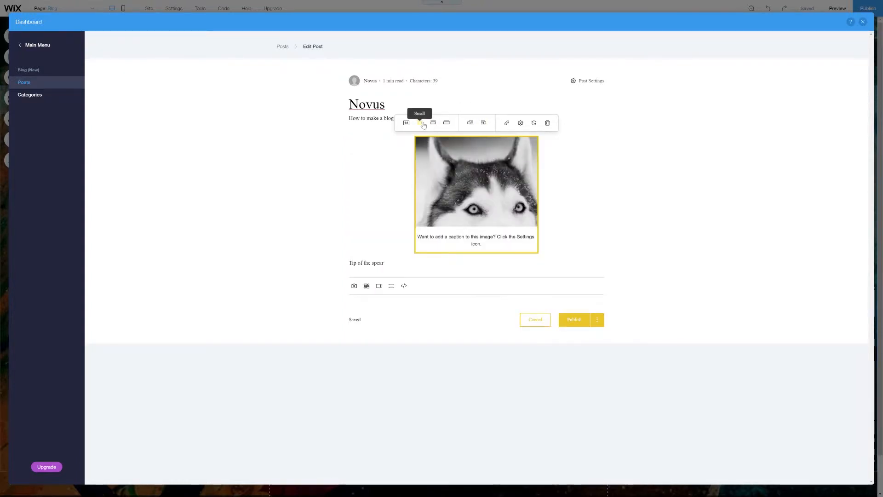
{"action": "left_click", "coordinate": [450, 124]}
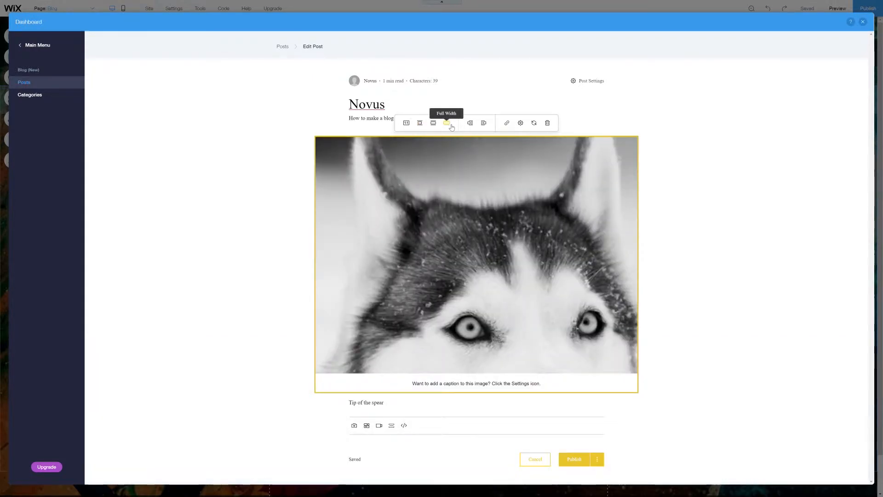
{"action": "left_click", "coordinate": [433, 123]}
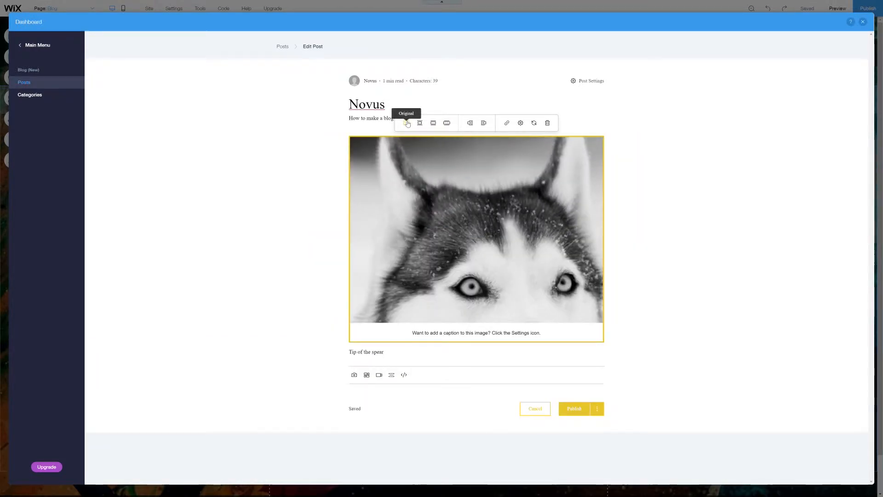
{"action": "left_click", "coordinate": [420, 124]}
{"action": "left_click", "coordinate": [435, 127]}
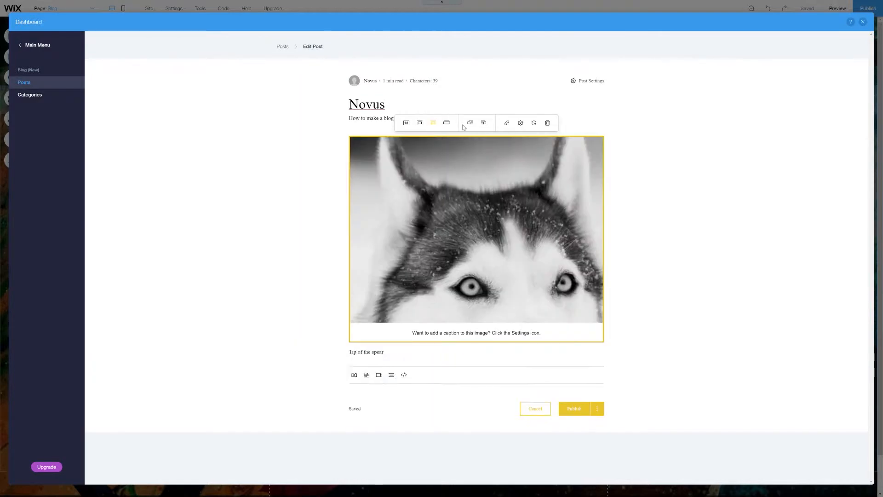
Give the husky picture the alt text "Doggo" and the caption "This is a test page"
{"action": "left_click", "coordinate": [520, 123]}
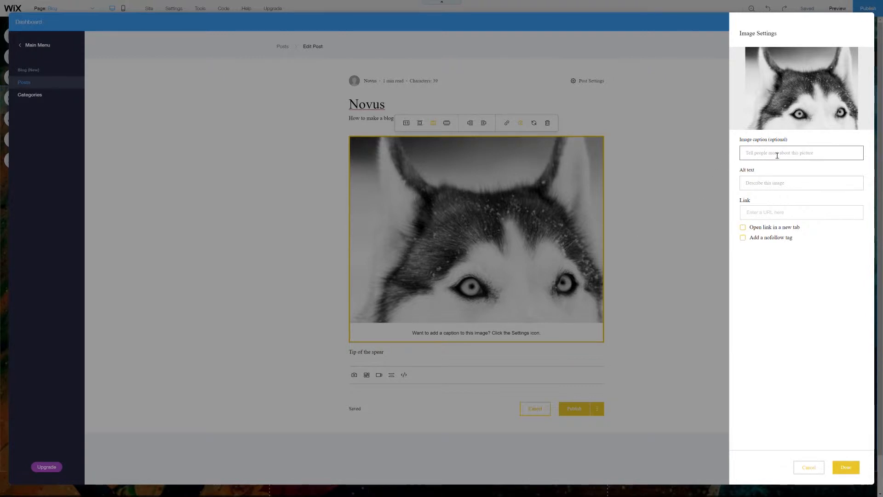
{"action": "left_click", "coordinate": [784, 212]}
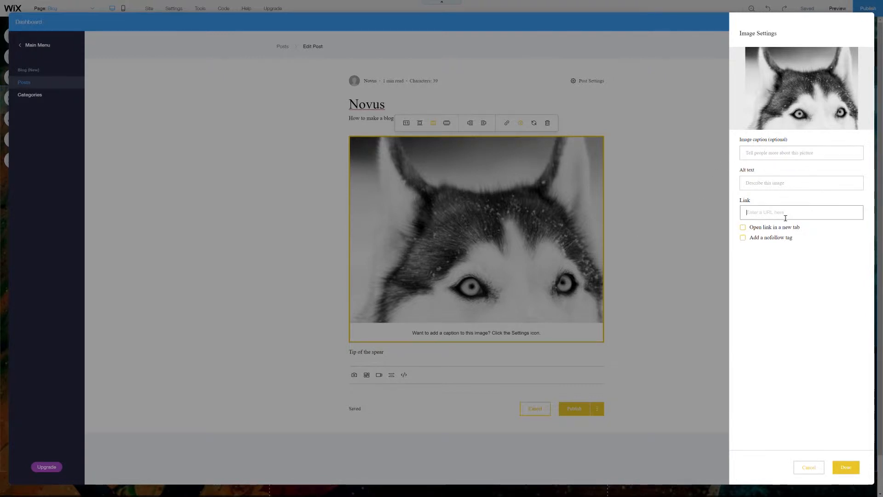
{"action": "left_click", "coordinate": [787, 186]}
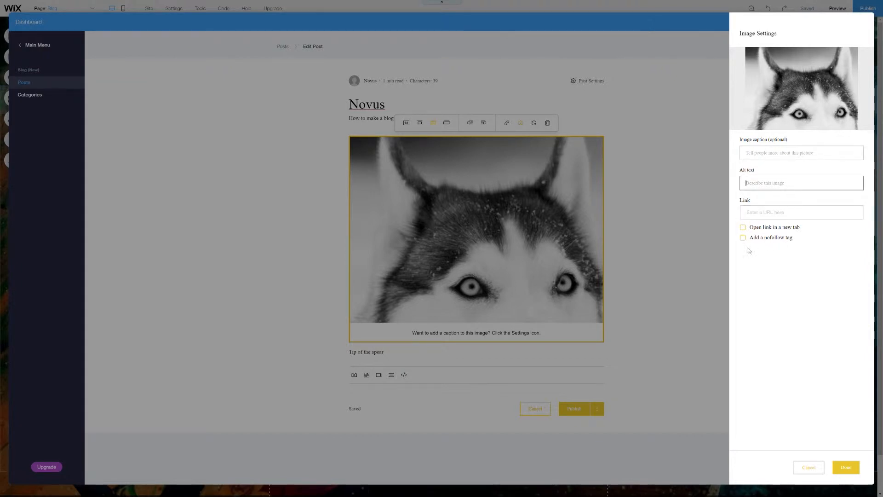
{"action": "type", "text": "Doggo"}
{"action": "left_click", "coordinate": [778, 159]}
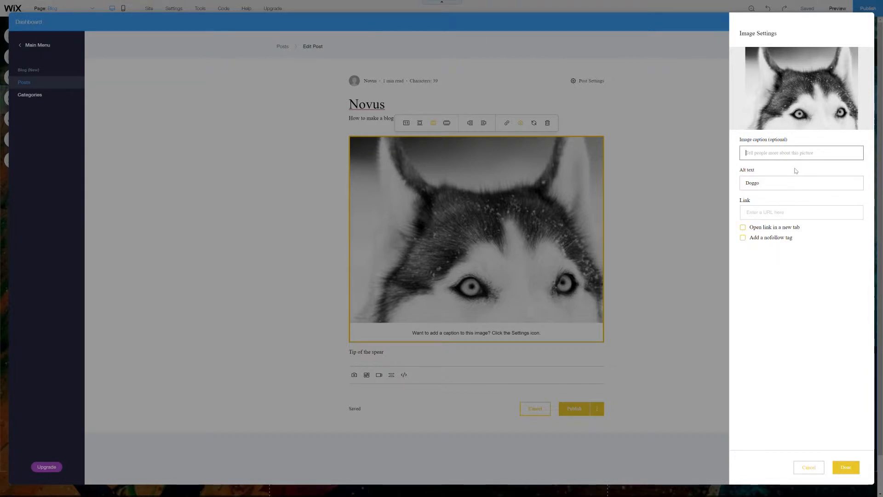
{"action": "type", "text": "This is a test page"}
{"action": "left_click", "coordinate": [849, 469]}
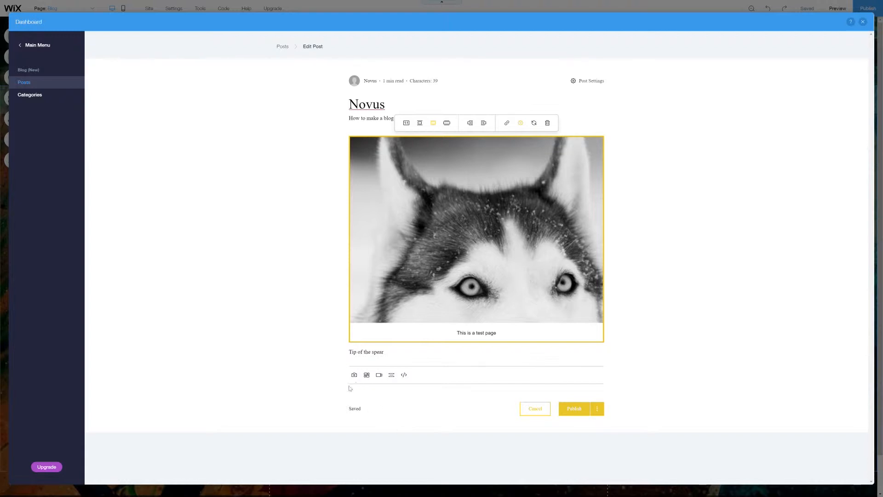
Review the post's general, category and SEO settings, and try switching the cover image display off and on again
{"action": "left_click", "coordinate": [581, 82]}
{"action": "left_click", "coordinate": [801, 53]}
{"action": "left_click", "coordinate": [842, 54]}
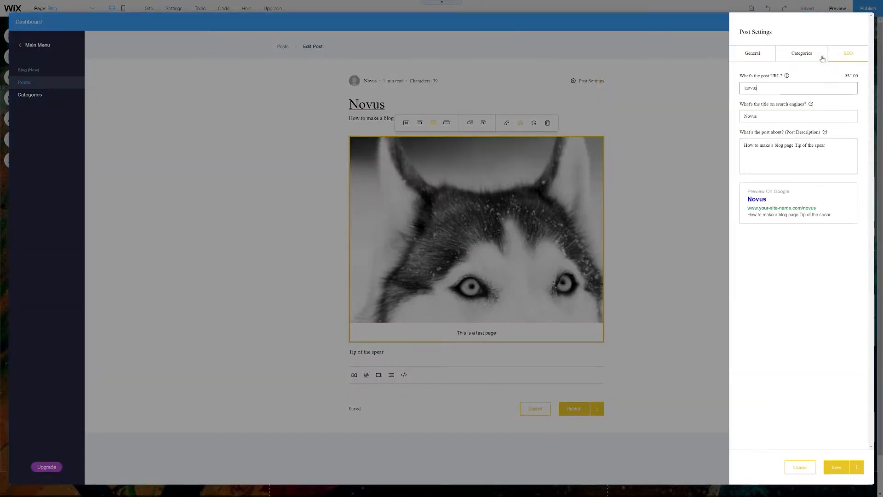
{"action": "left_click", "coordinate": [802, 53]}
{"action": "left_click", "coordinate": [752, 53]}
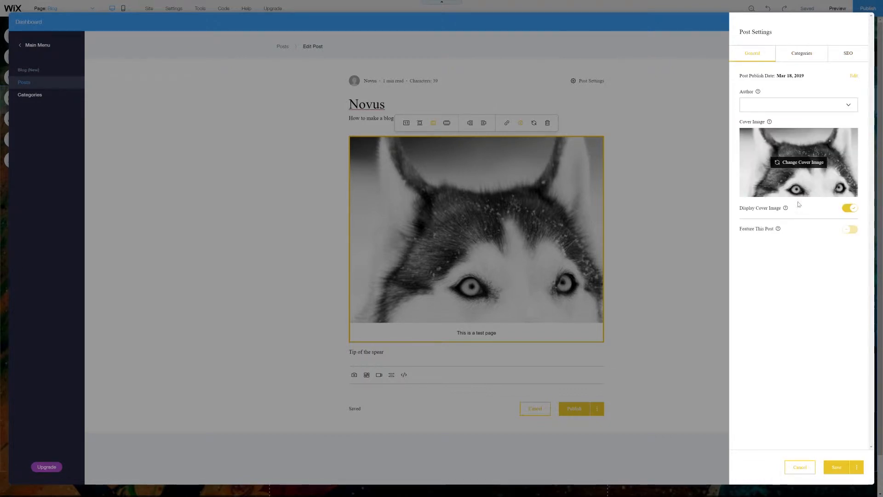
{"action": "left_click", "coordinate": [852, 209]}
{"action": "left_click", "coordinate": [852, 209]}
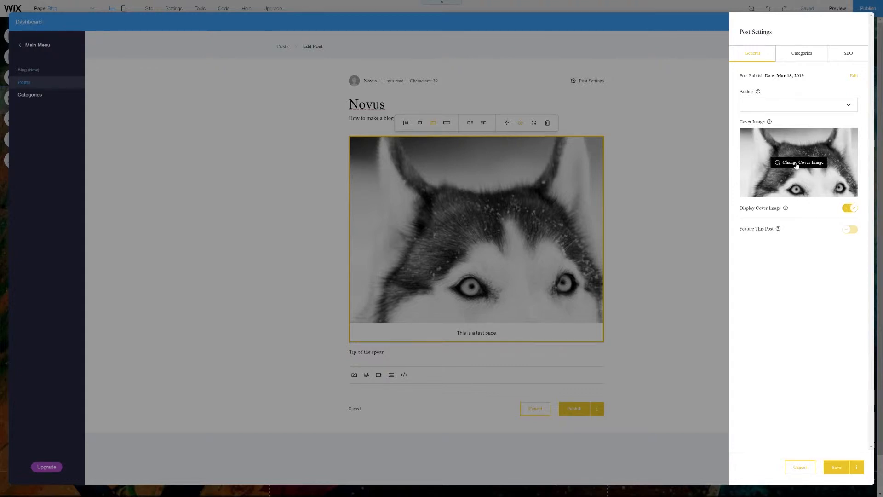
Search the Free from Wix images for "dog" and set the Bulldog picture as the post's cover image
{"action": "left_click", "coordinate": [798, 163]}
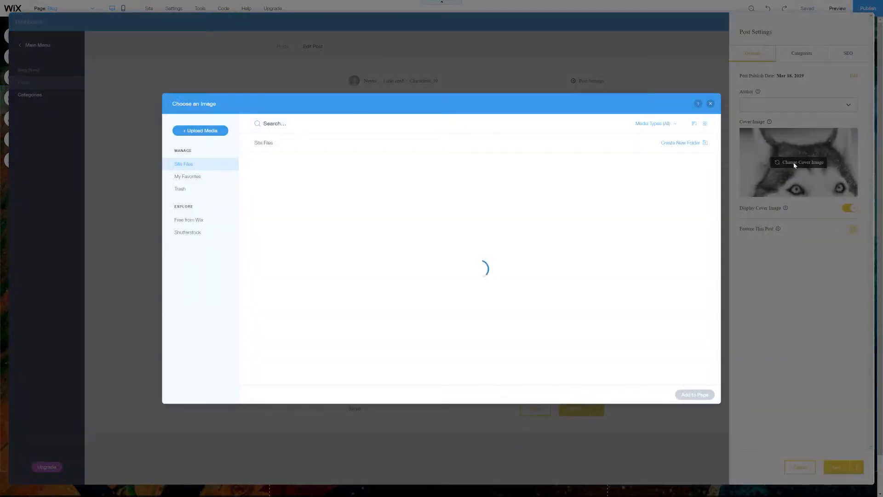
{"action": "left_click", "coordinate": [189, 221]}
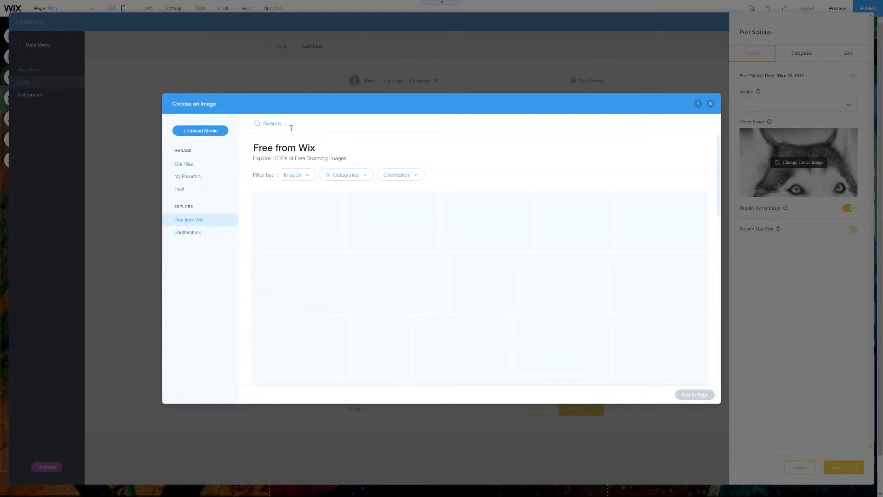
{"action": "left_click", "coordinate": [290, 128]}
{"action": "type", "text": "dog"}
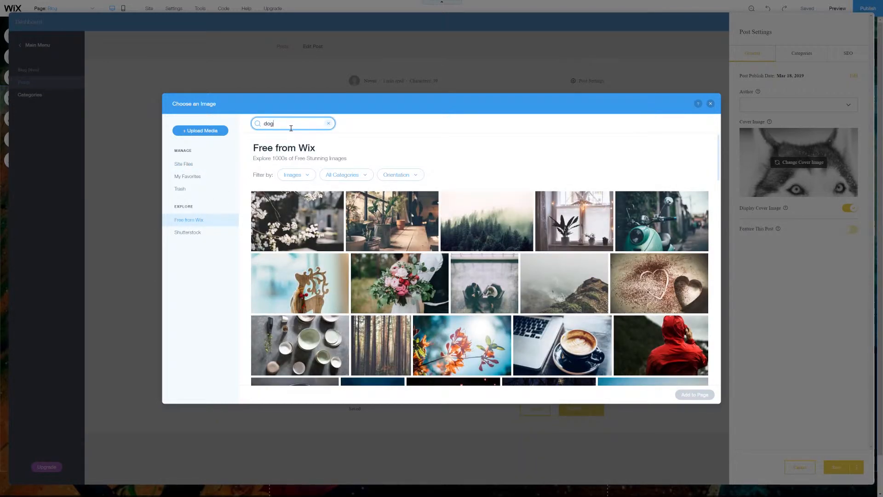
{"action": "key", "text": "Return"}
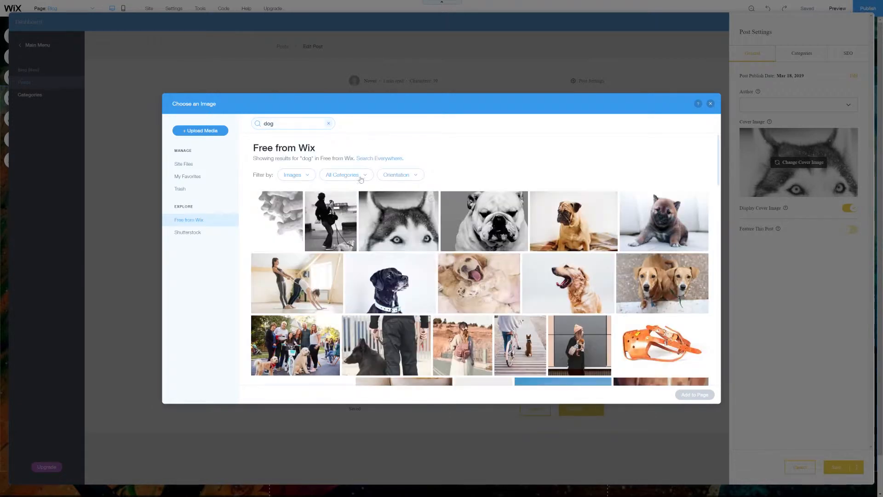
{"action": "left_click", "coordinate": [498, 224]}
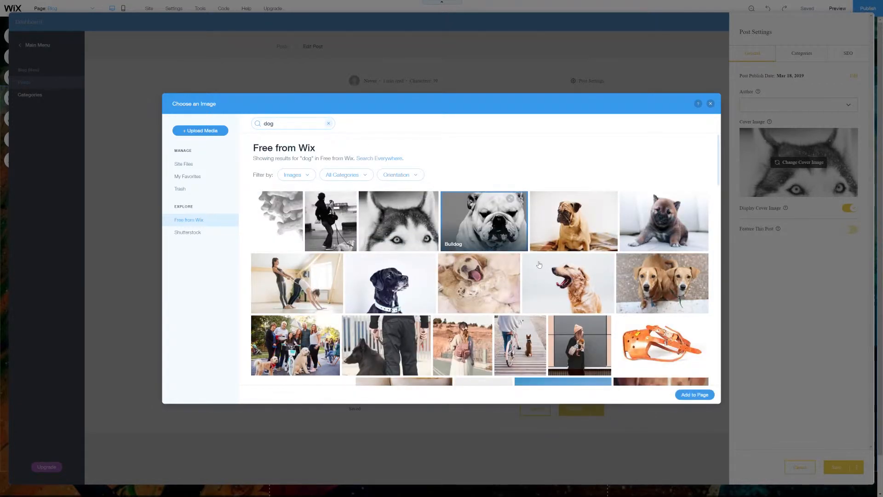
{"action": "left_click", "coordinate": [695, 395]}
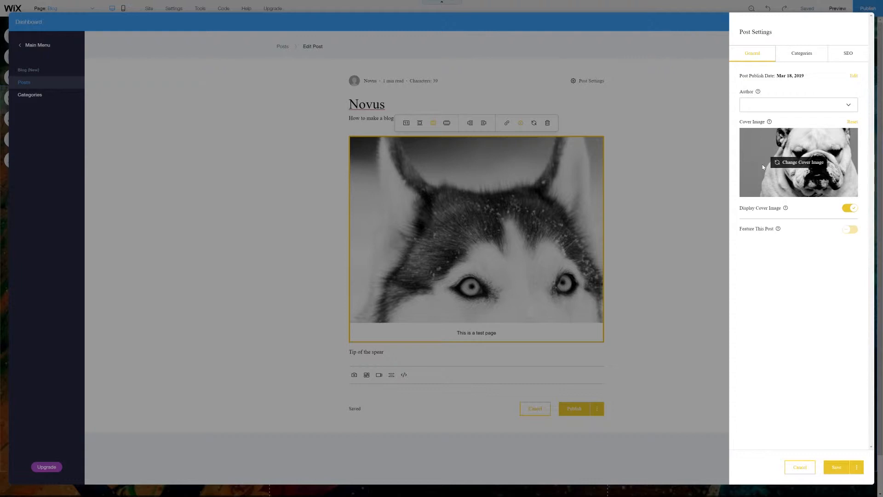
Set the post's search engine title to "Novus, talking about dogs" and its SEO description to "Blogging Dogs"
{"action": "left_click", "coordinate": [848, 53]}
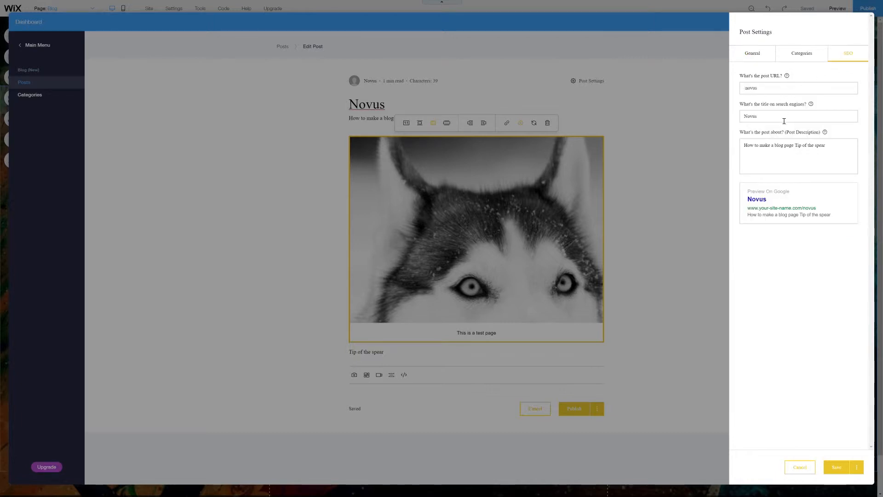
{"action": "left_click", "coordinate": [766, 117]}
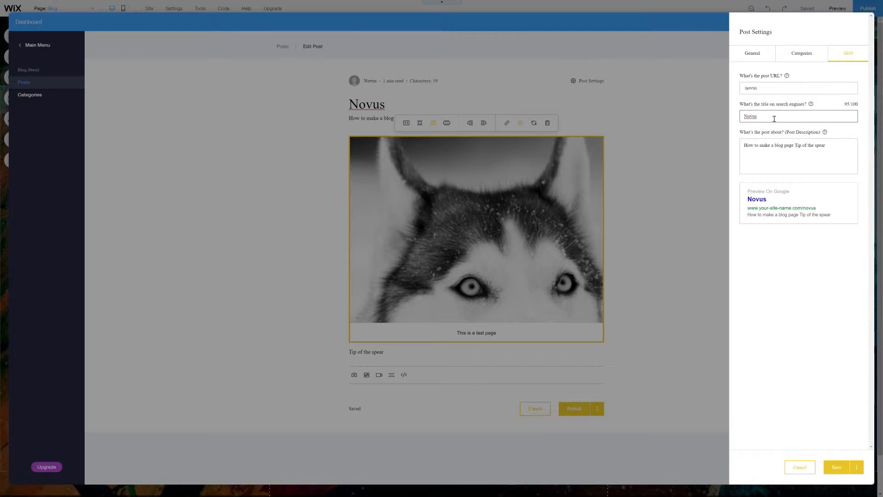
{"action": "type", "text": ", talking about dogs"}
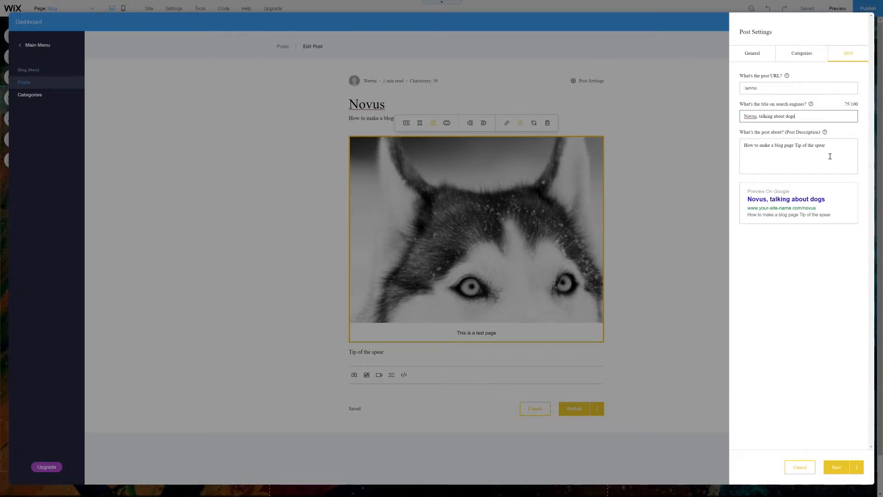
{"action": "left_click_drag", "start_coordinate": [839, 159], "coordinate": [737, 150]}
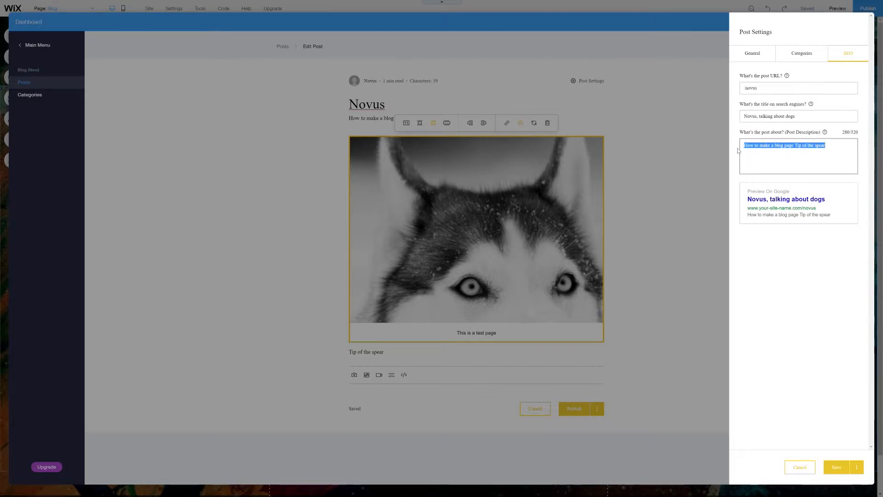
{"action": "type", "text": "Blogging "}
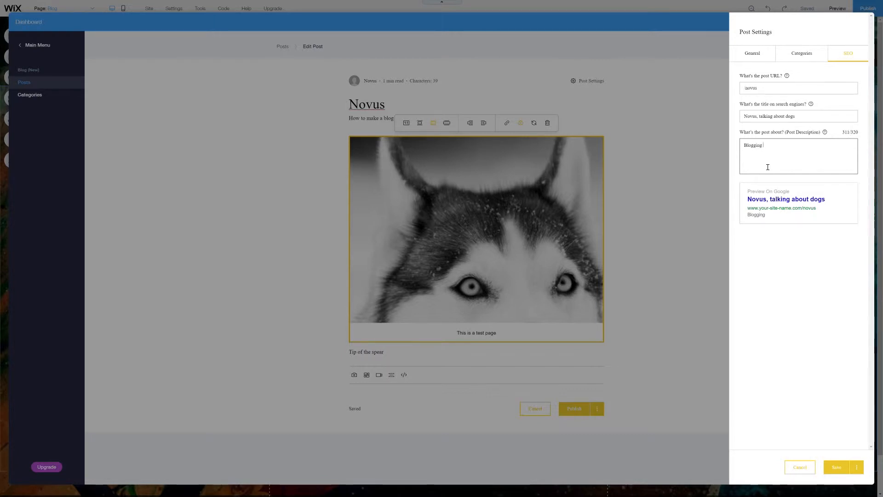
{"action": "type", "text": "Dogs"}
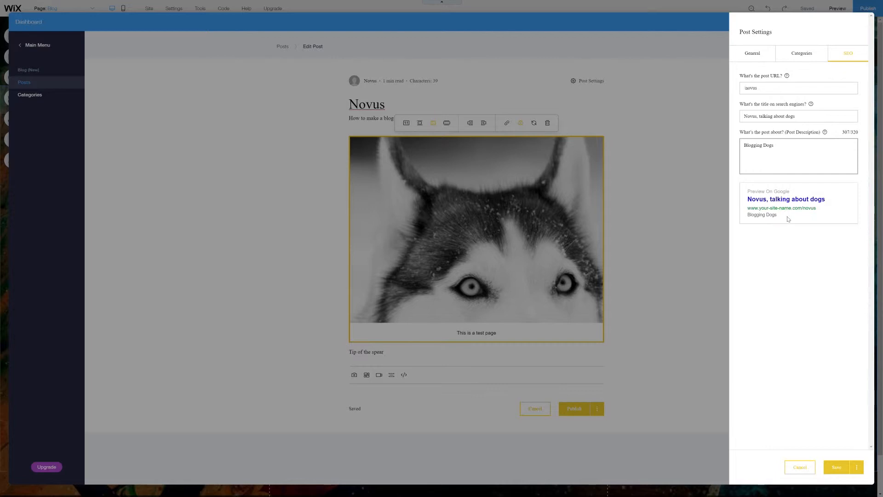
Change the post's publish date to 07/18/2018 and save the post settings
{"action": "left_click", "coordinate": [768, 55]}
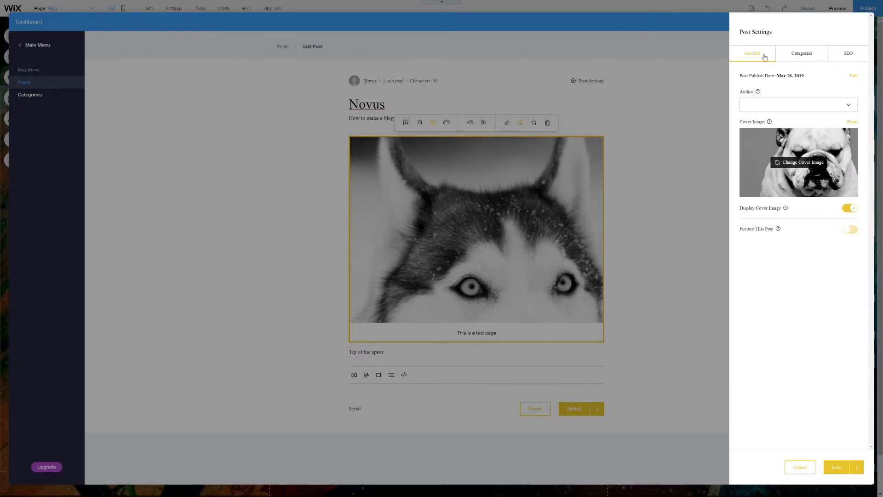
{"action": "left_click", "coordinate": [853, 76]}
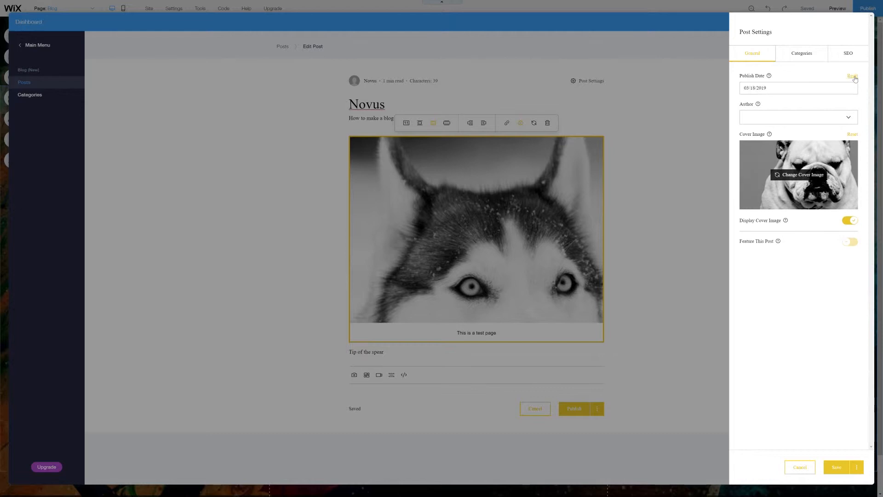
{"action": "left_click", "coordinate": [828, 88]}
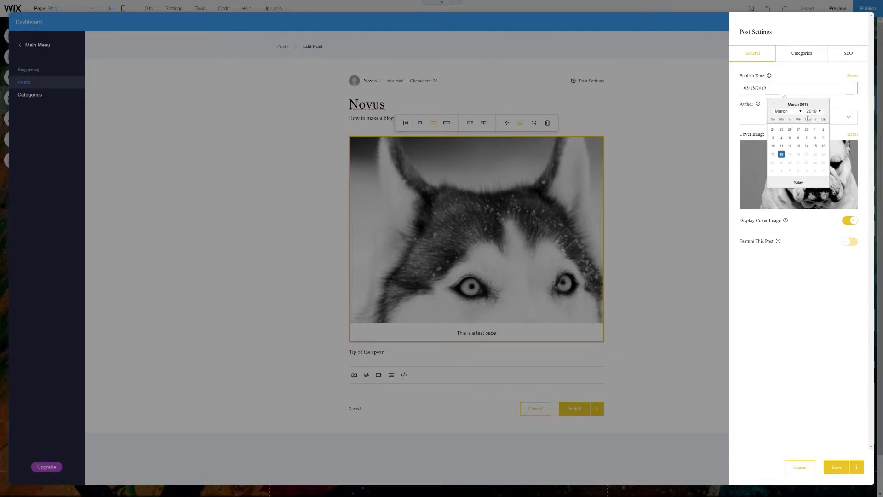
{"action": "left_click", "coordinate": [787, 152]}
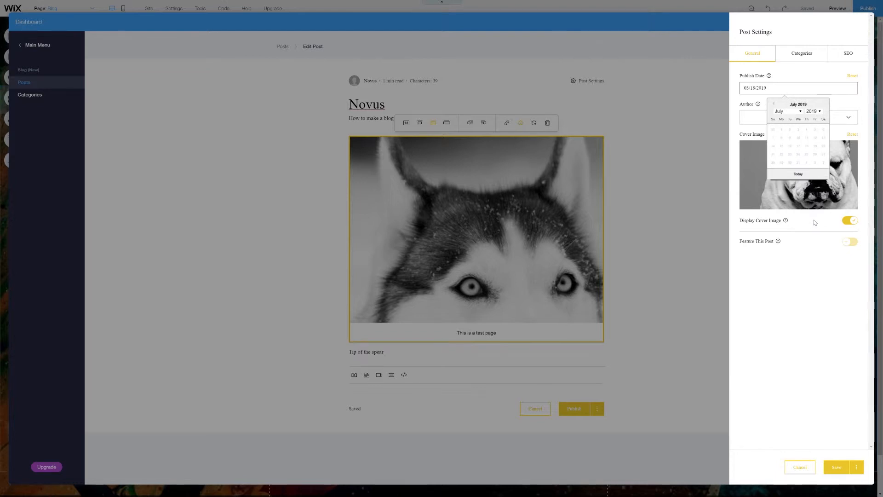
{"action": "left_click", "coordinate": [798, 147]}
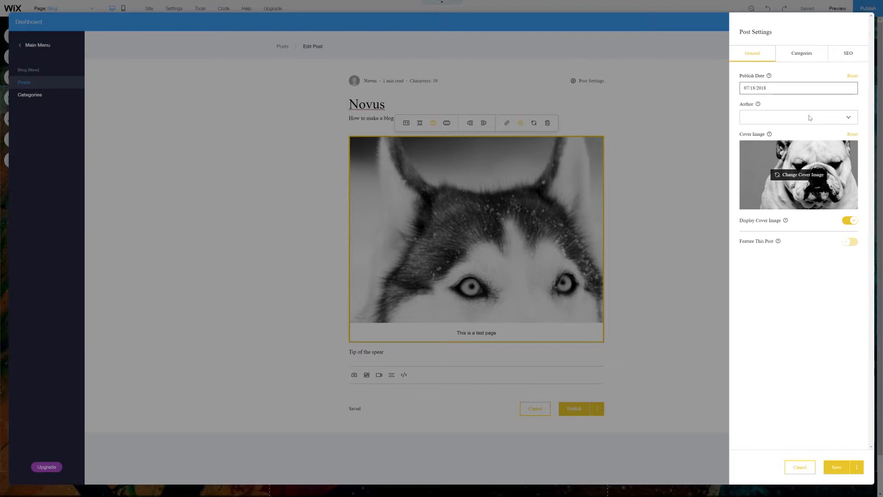
{"action": "left_click", "coordinate": [836, 467]}
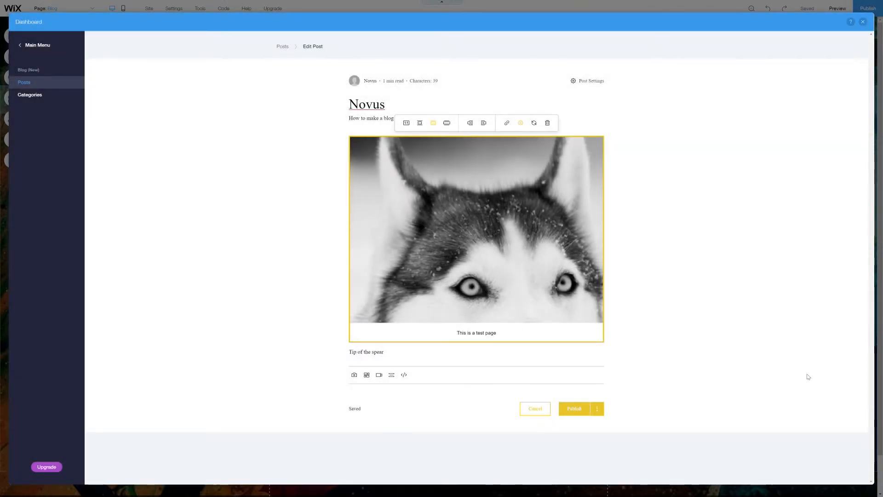
Check the additional publishing options and publish the "Novus" post
{"action": "left_click", "coordinate": [570, 413]}
{"action": "left_click", "coordinate": [601, 411]}
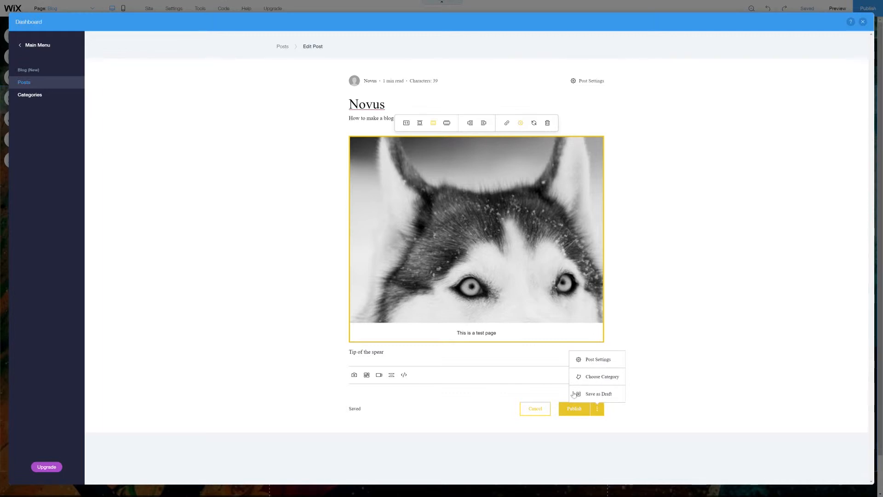
{"action": "left_click", "coordinate": [578, 409]}
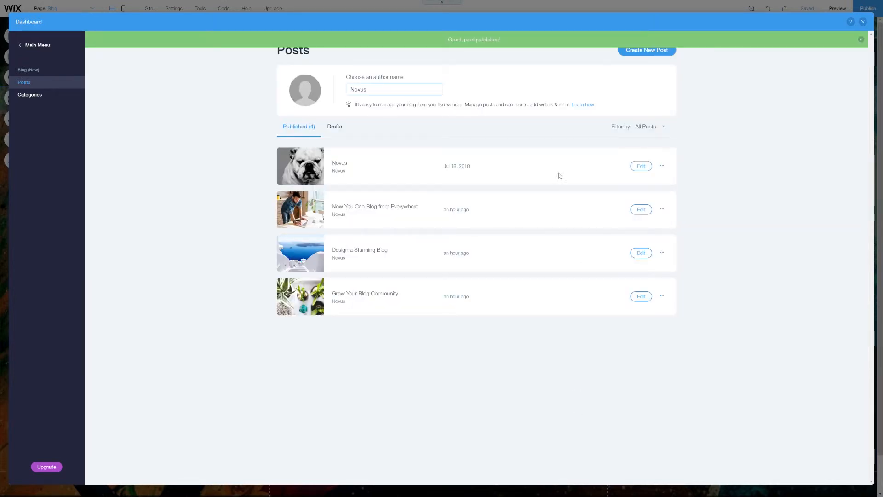
Check the additional management options of the published "Novus" post and open the post for editing
{"action": "left_click", "coordinate": [662, 167]}
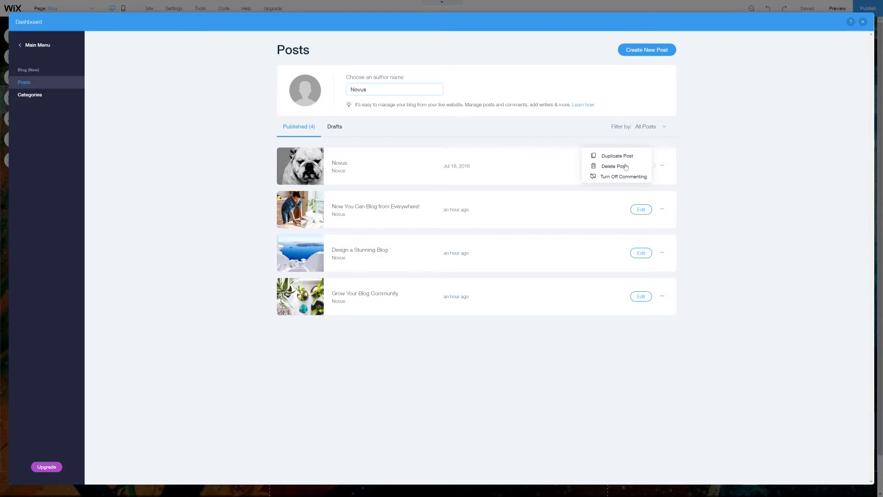
{"action": "left_click", "coordinate": [694, 170]}
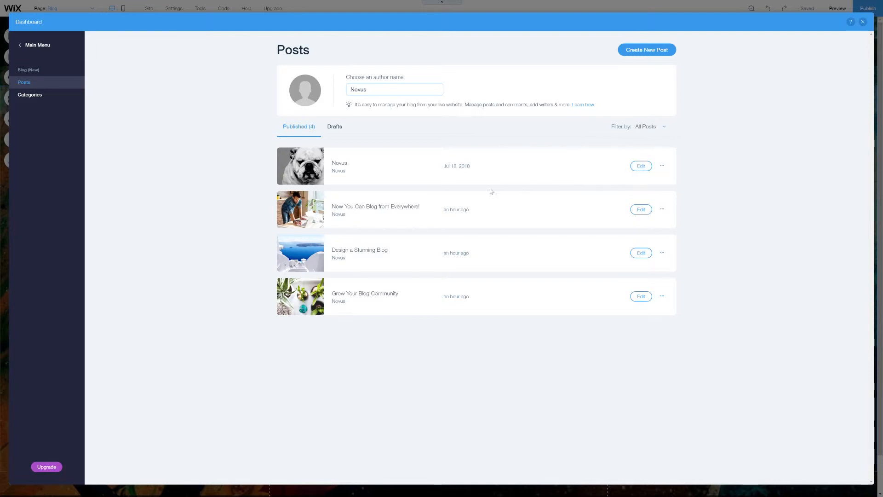
{"action": "left_click", "coordinate": [641, 166]}
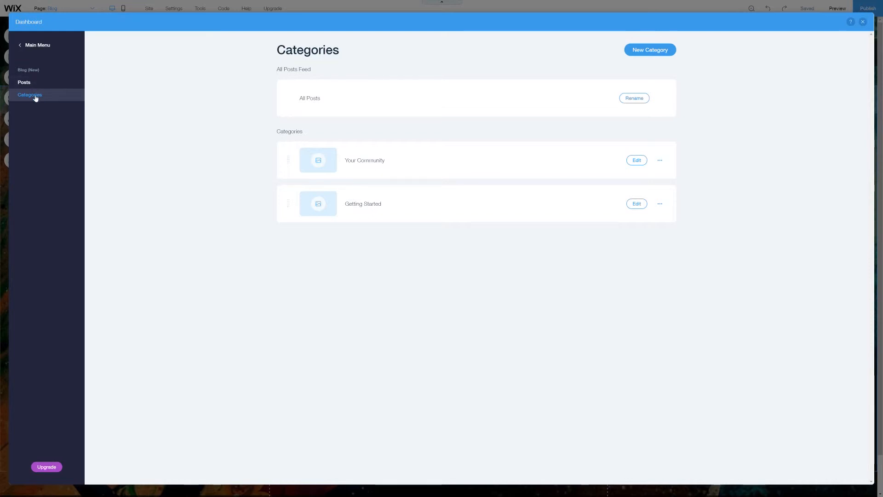
Create a new blog category labelled "Dog" with the title "Doggo" and the description "About Dogs"
{"action": "left_click", "coordinate": [651, 50]}
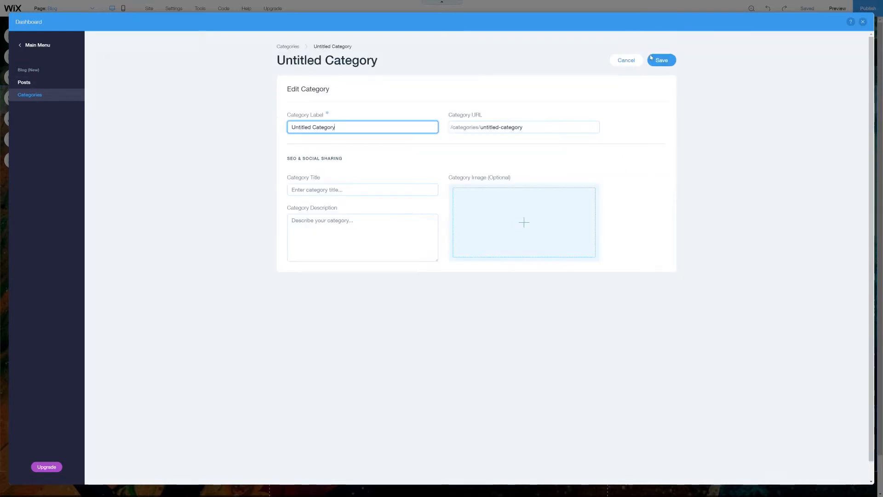
{"action": "triple_click", "coordinate": [354, 129]}
{"action": "type", "text": "Dog"}
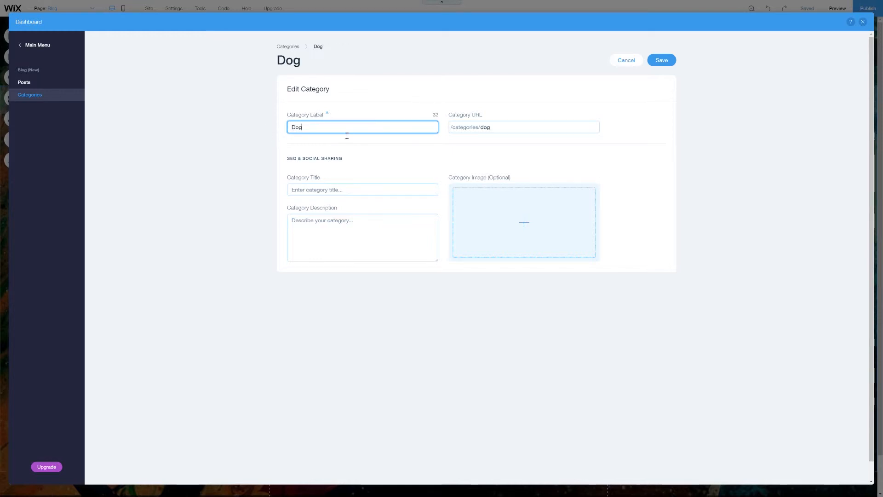
{"action": "left_click", "coordinate": [344, 197]}
{"action": "type", "text": "Doggo"}
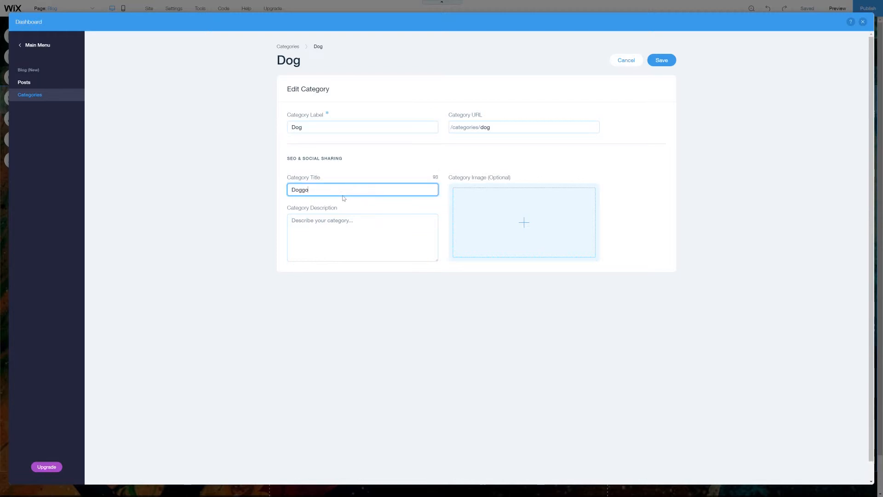
{"action": "left_click", "coordinate": [335, 229]}
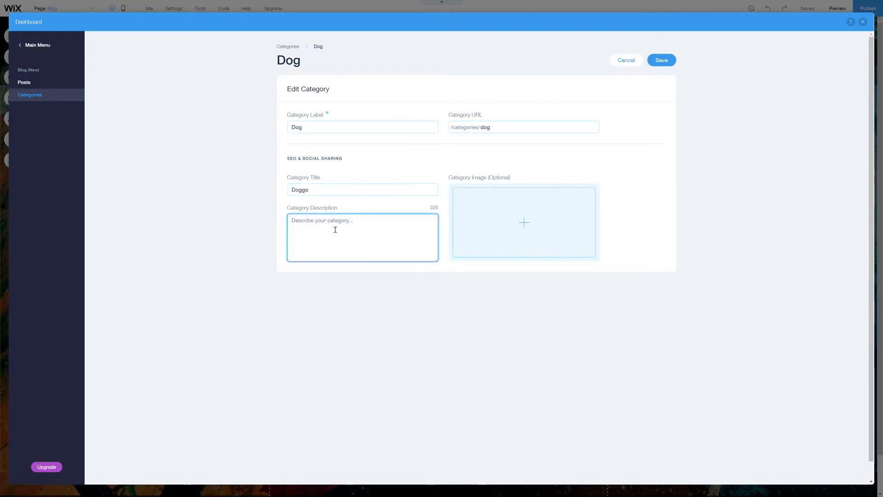
{"action": "type", "text": "About Dogs"}
Search the Free from Wix images for "dog", set the Pug picture as the category image, and save the category
{"action": "left_click", "coordinate": [488, 238]}
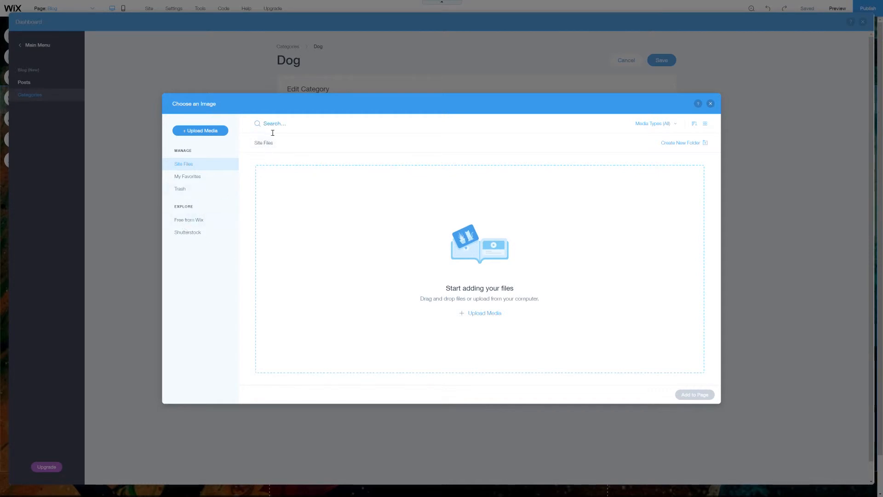
{"action": "left_click", "coordinate": [205, 222]}
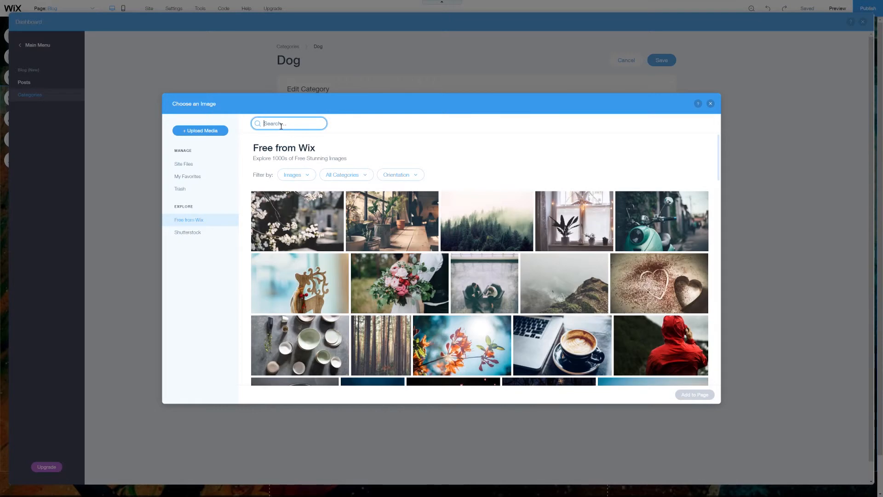
{"action": "type", "text": "dog"}
{"action": "key", "text": "Return"}
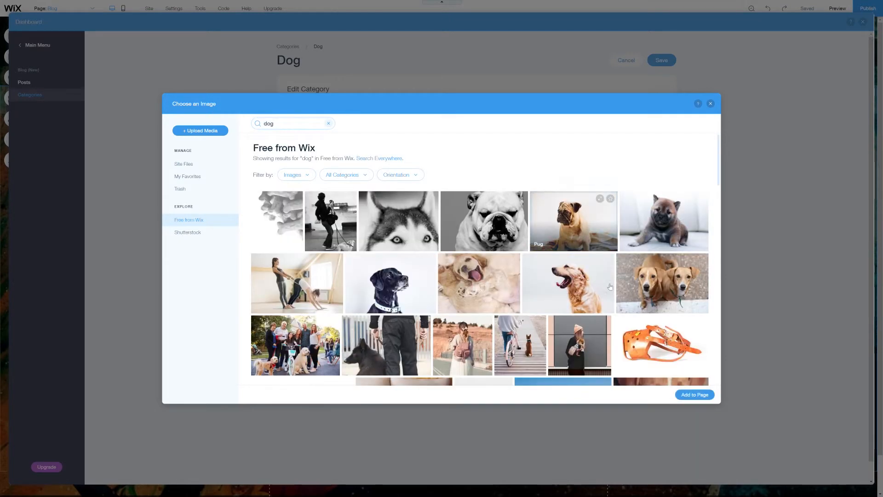
{"action": "left_click", "coordinate": [573, 227]}
{"action": "left_click", "coordinate": [701, 395]}
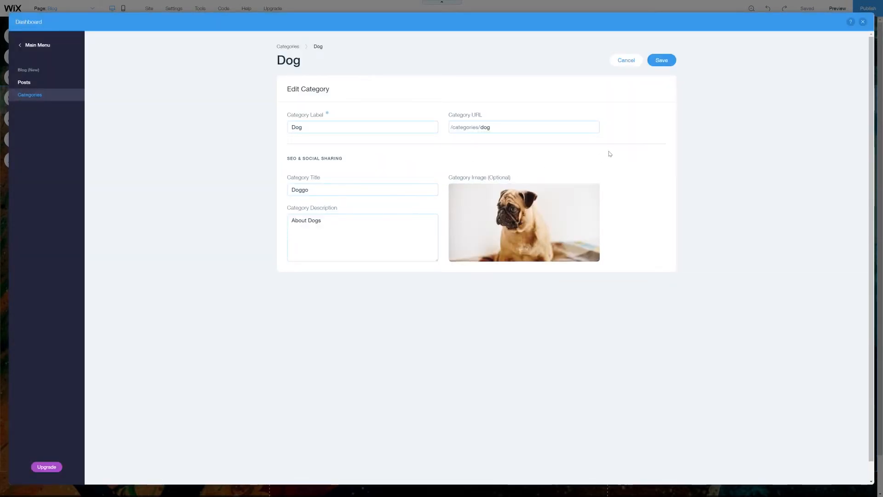
{"action": "left_click", "coordinate": [666, 63]}
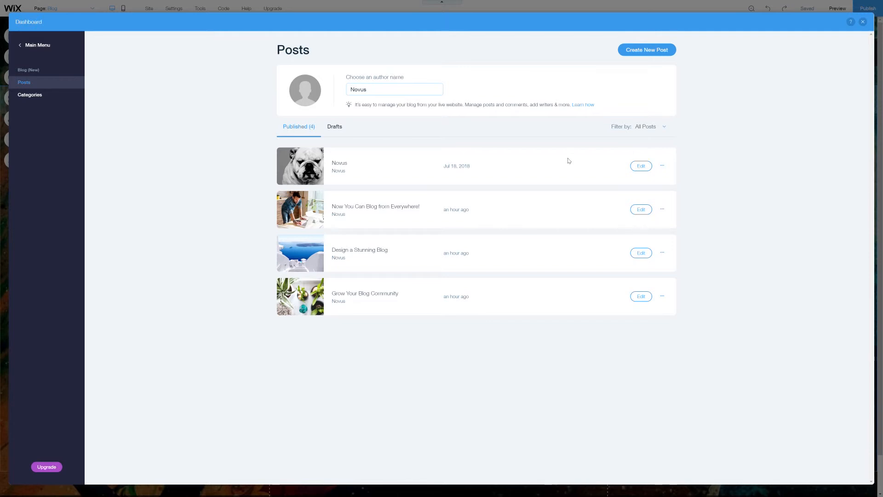
Assign the "Novus" post to the Dog category, save and publish it, and close the dashboard
{"action": "left_click", "coordinate": [641, 166]}
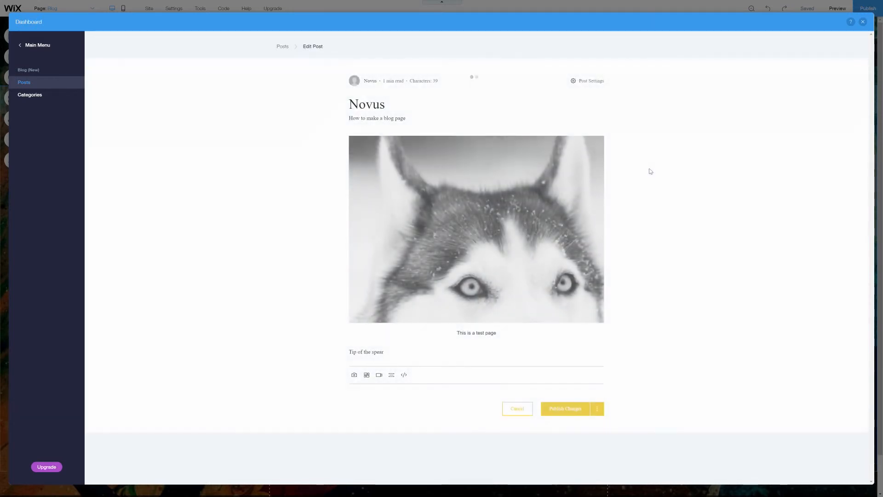
{"action": "left_click", "coordinate": [593, 86]}
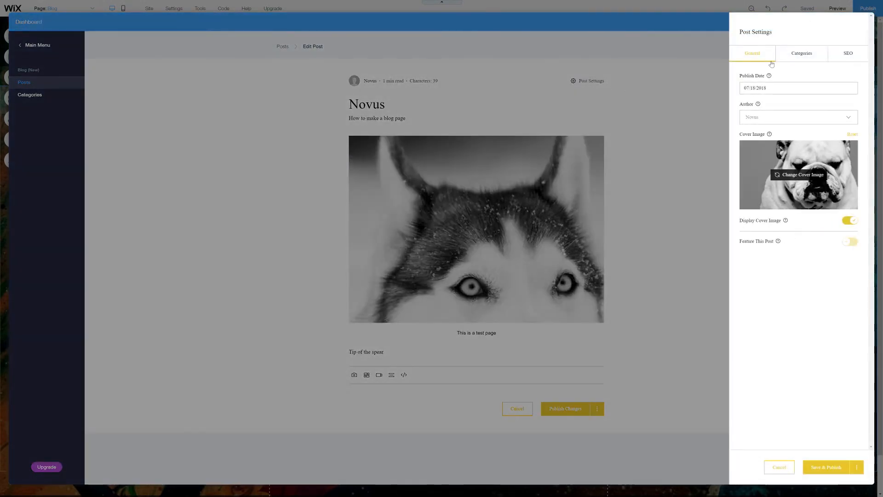
{"action": "left_click", "coordinate": [802, 57]}
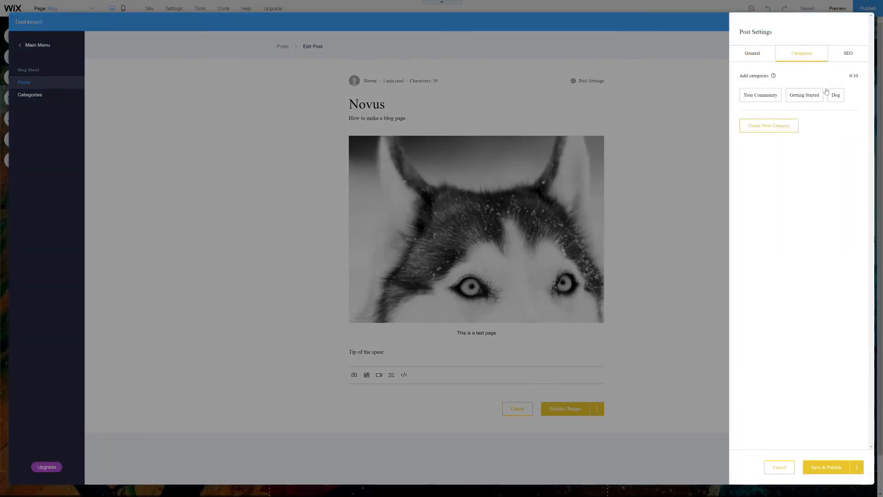
{"action": "left_click", "coordinate": [838, 97]}
{"action": "left_click", "coordinate": [820, 467]}
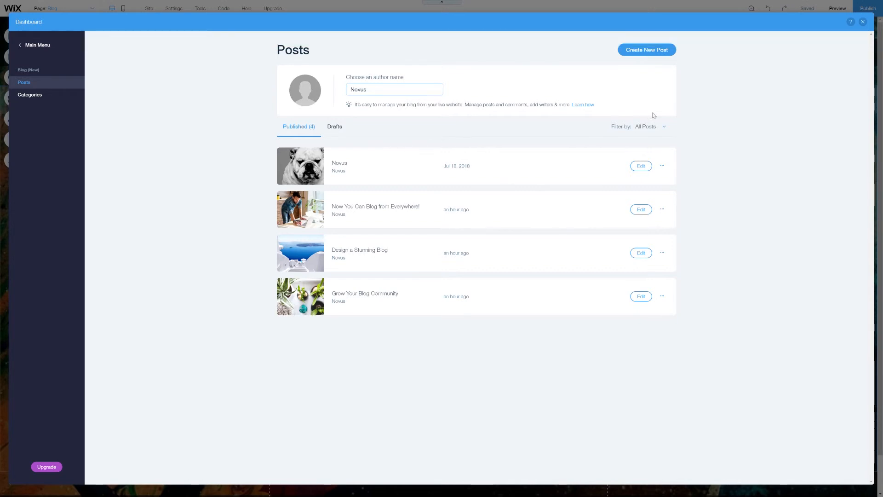
{"action": "left_click", "coordinate": [863, 22]}
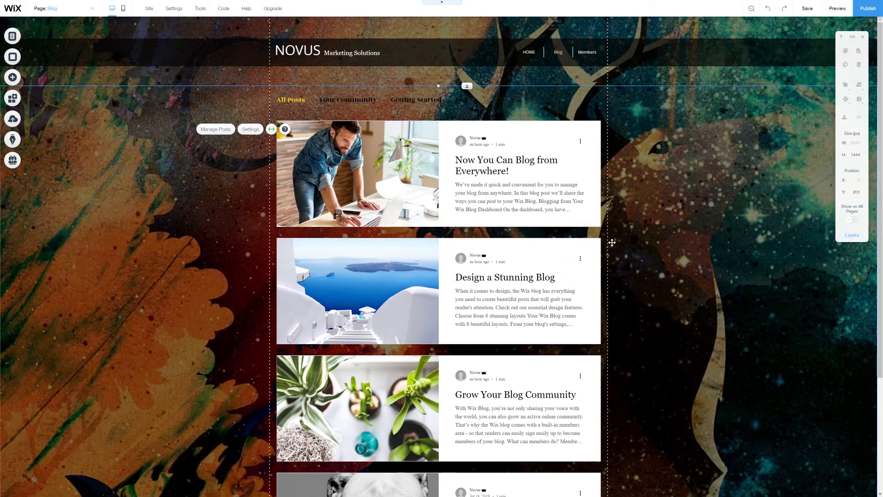
Review the blog page's category menu and post feed, including the placement of the "Novus" post
{"action": "scroll", "coordinate": [616, 233], "scroll_direction": "down", "scroll_amount": 3}
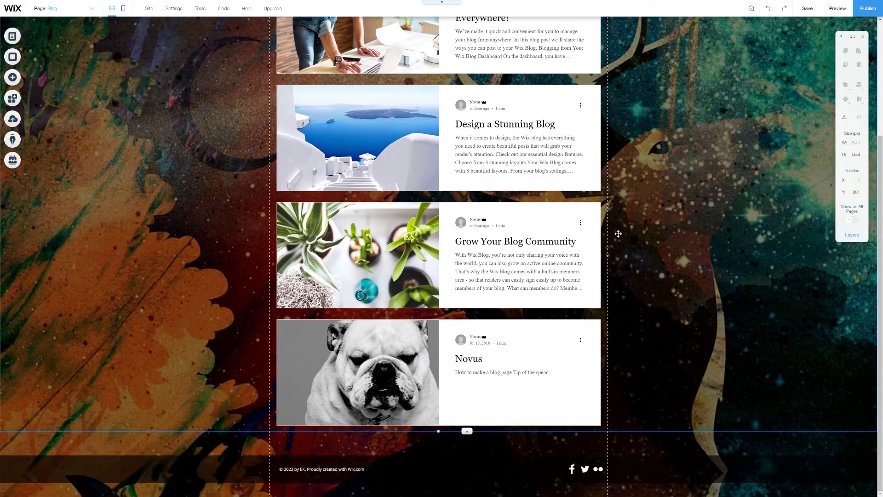
{"action": "scroll", "coordinate": [617, 233], "scroll_direction": "up", "scroll_amount": 3}
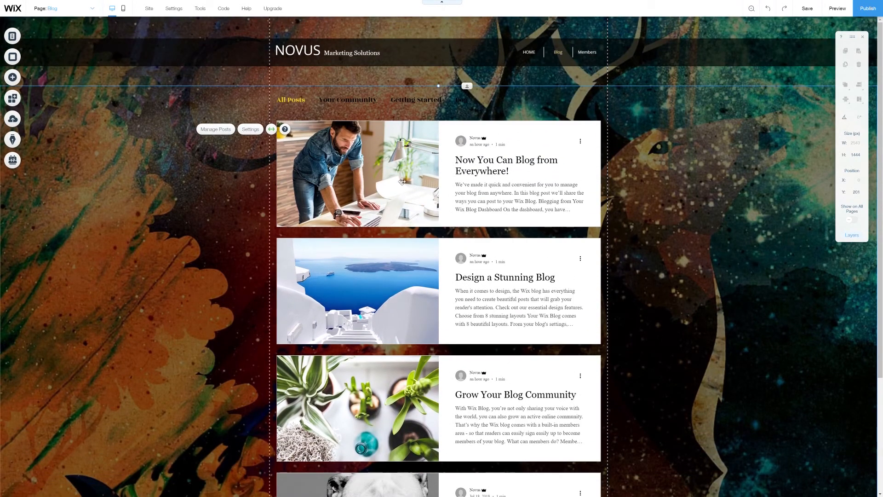
{"action": "scroll", "coordinate": [600, 261], "scroll_direction": "down", "scroll_amount": 2}
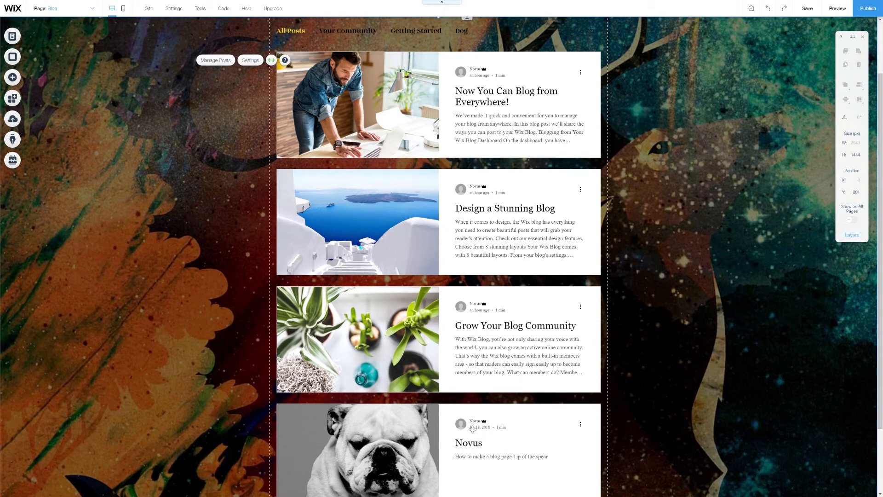
{"action": "scroll", "coordinate": [691, 224], "scroll_direction": "up", "scroll_amount": 2}
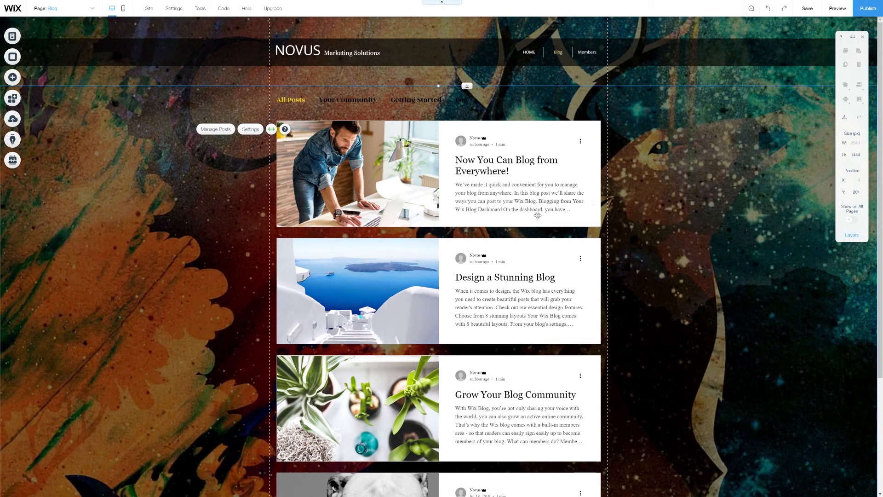
{"action": "scroll", "coordinate": [540, 215], "scroll_direction": "down", "scroll_amount": 2}
{"action": "scroll", "coordinate": [538, 215], "scroll_direction": "down", "scroll_amount": 1}
{"action": "scroll", "coordinate": [538, 215], "scroll_direction": "up", "scroll_amount": 1}
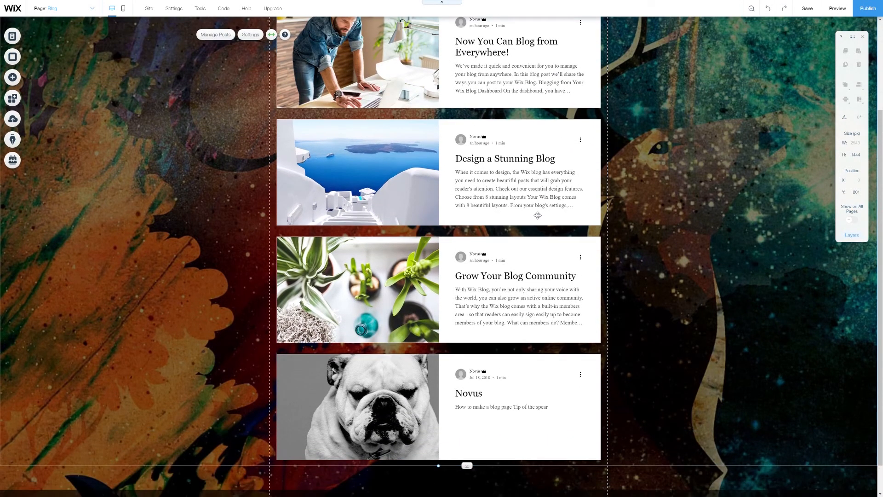
{"action": "scroll", "coordinate": [538, 215], "scroll_direction": "up", "scroll_amount": 2}
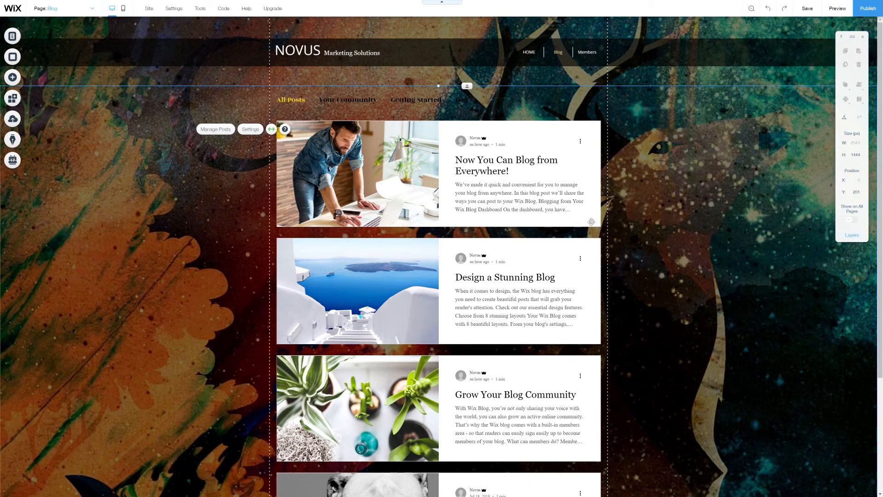
Preview the site, filter the blog feed by the Dog category, and read through the full "Novus" post
{"action": "left_click", "coordinate": [837, 9]}
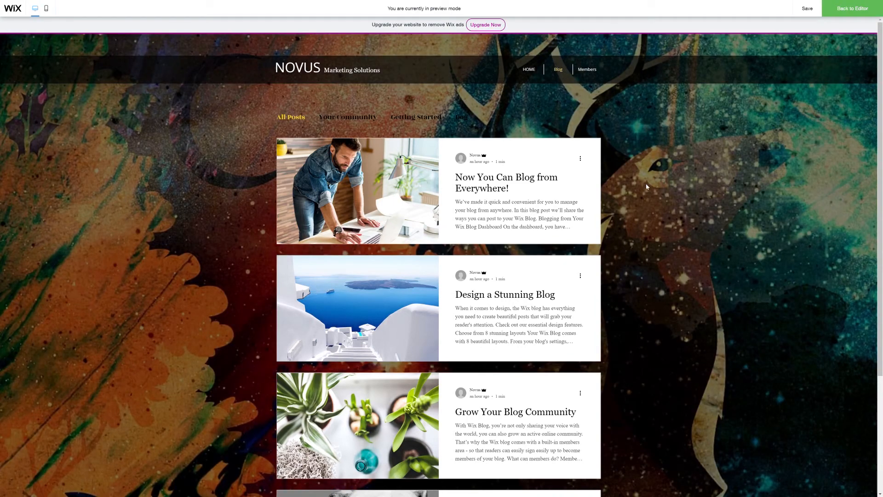
{"action": "scroll", "coordinate": [647, 186], "scroll_direction": "down", "scroll_amount": 5}
{"action": "scroll", "coordinate": [647, 183], "scroll_direction": "up", "scroll_amount": 5}
{"action": "left_click", "coordinate": [461, 119]}
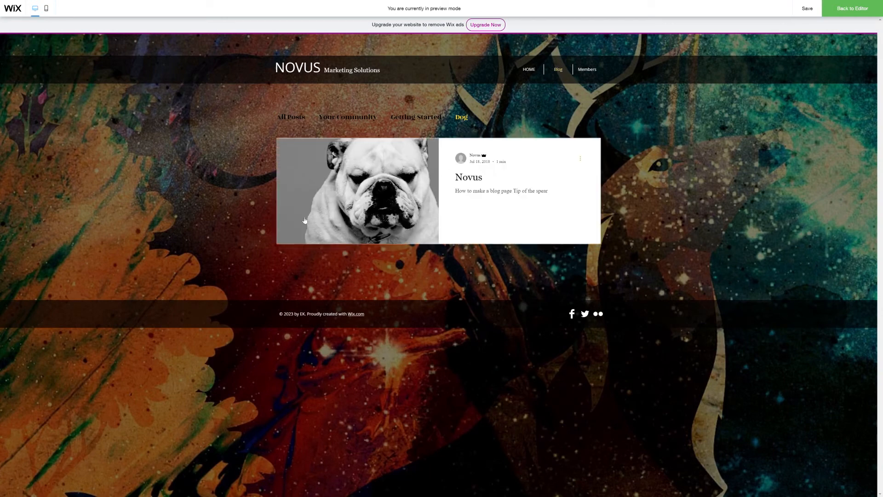
{"action": "left_click", "coordinate": [346, 192]}
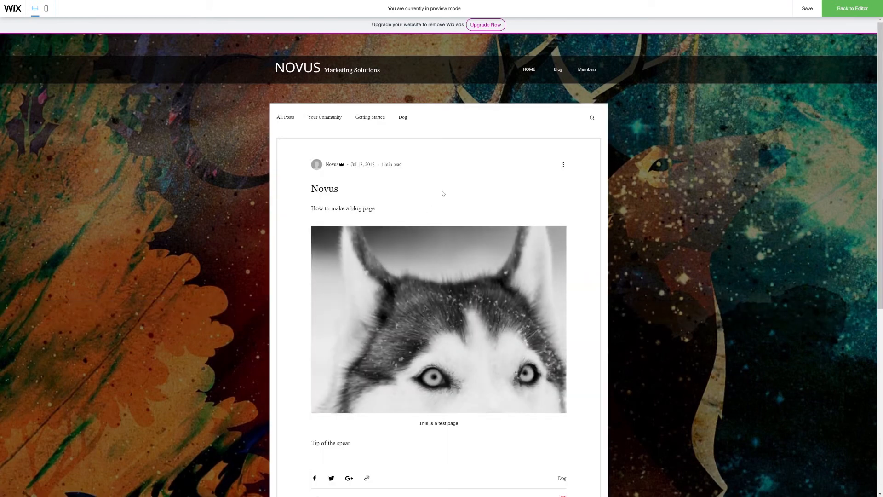
{"action": "scroll", "coordinate": [443, 193], "scroll_direction": "down", "scroll_amount": 5}
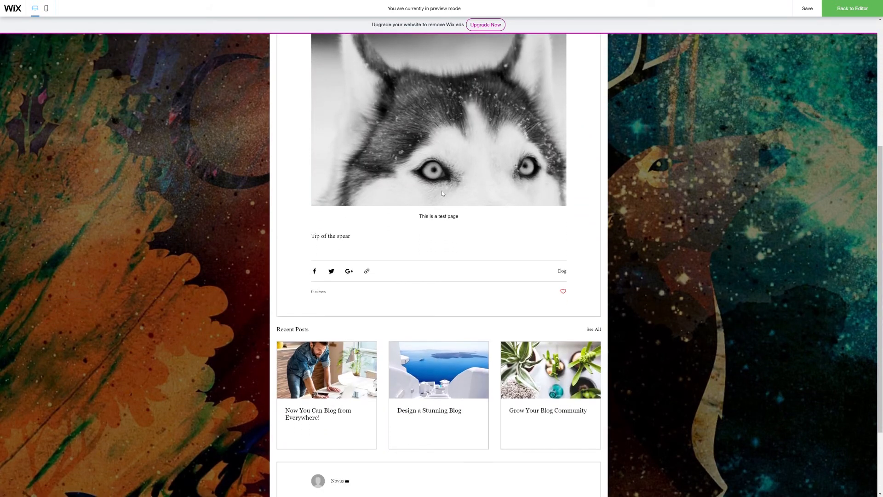
{"action": "scroll", "coordinate": [443, 193], "scroll_direction": "up", "scroll_amount": 5}
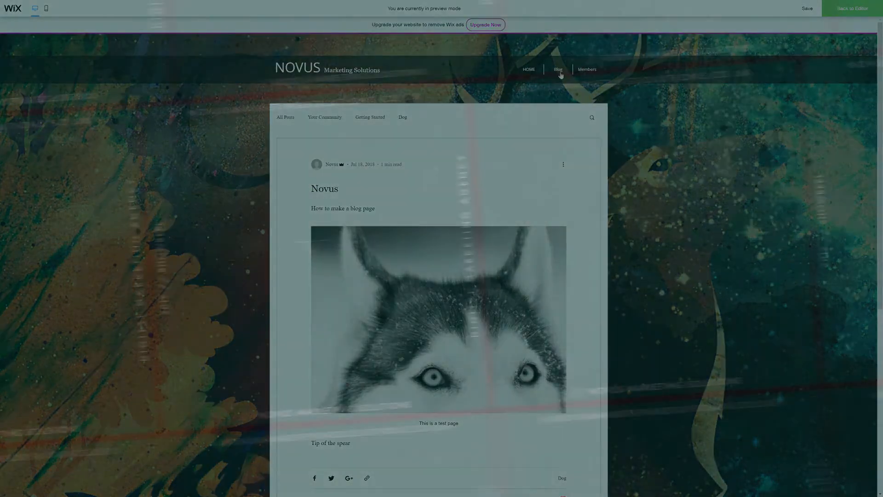